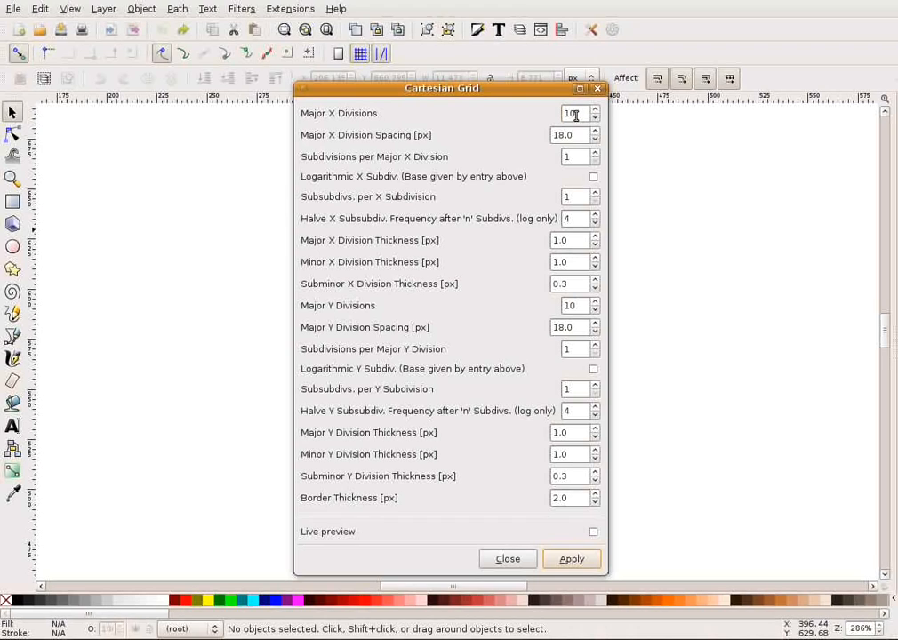
# Generate a Cartesian grid with 10 X and 10 Y major divisions, 18 px spacing and a 2 px border, and close the settings.
pyautogui.click(578, 135)
pyautogui.click(578, 305)
pyautogui.click(575, 497)
pyautogui.click(571, 558)
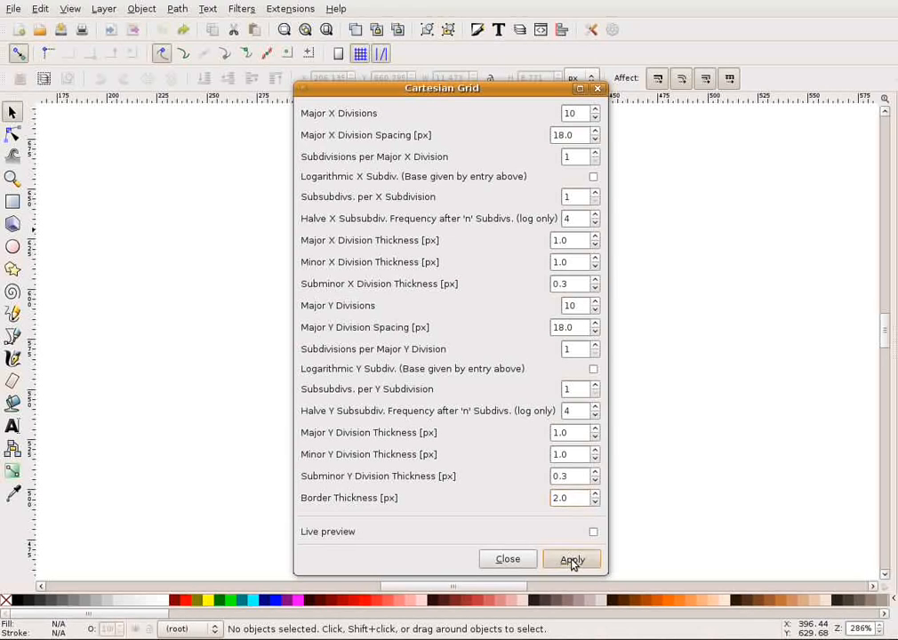
pyautogui.click(597, 88)
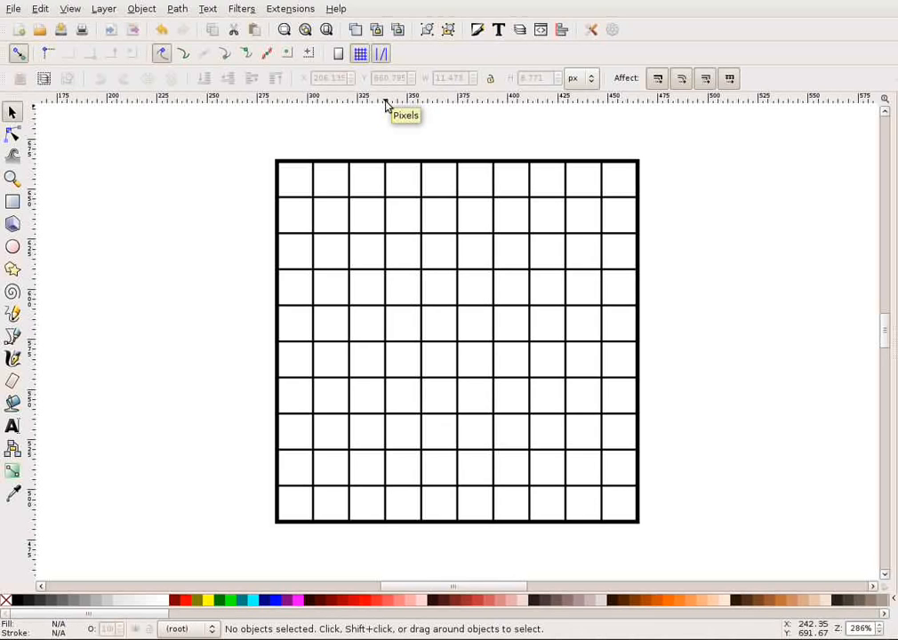
# Add a horizontal guide along the grid's upper edge and set its Y position to 664 px.
pyautogui.moveTo(387, 104); pyautogui.dragTo(380, 165)
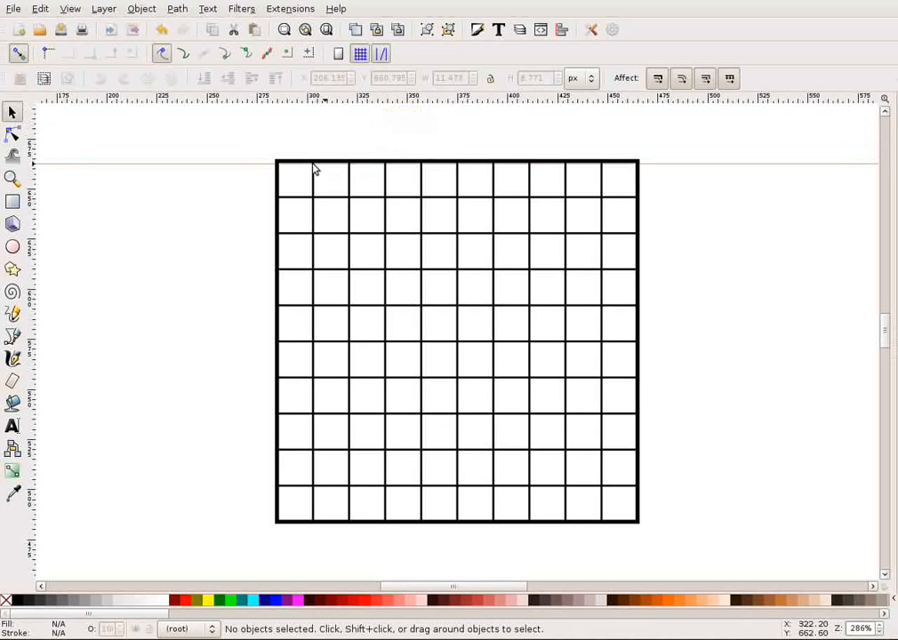
pyautogui.moveTo(196, 163); pyautogui.dragTo(197, 160)
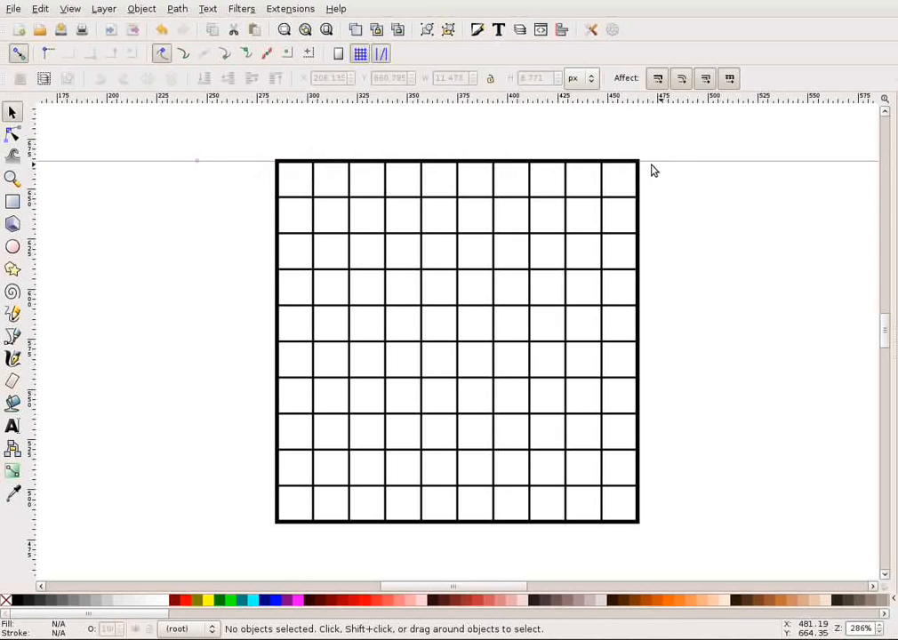
pyautogui.doubleClick(233, 167)
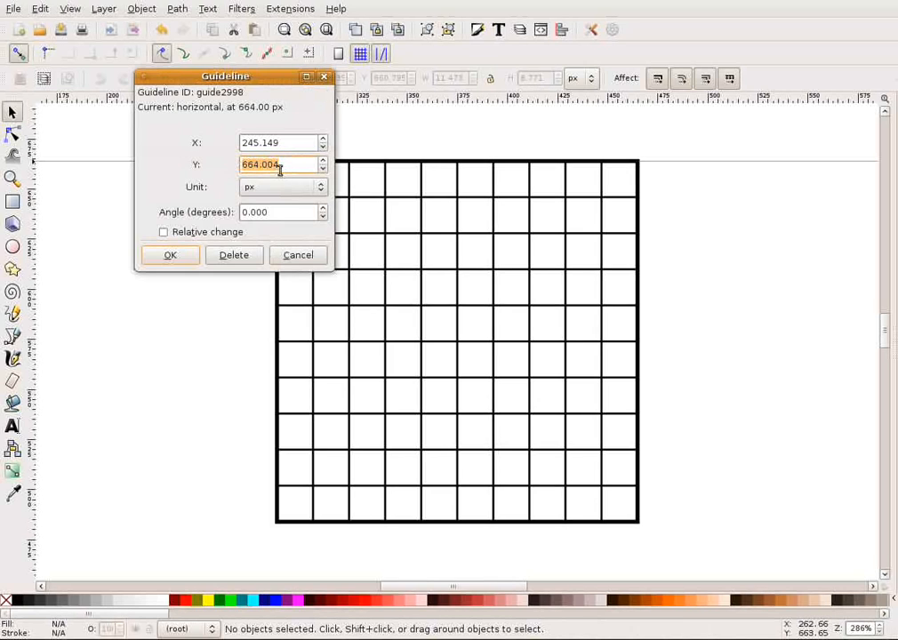
pyautogui.write('664')
pyautogui.press('Return')
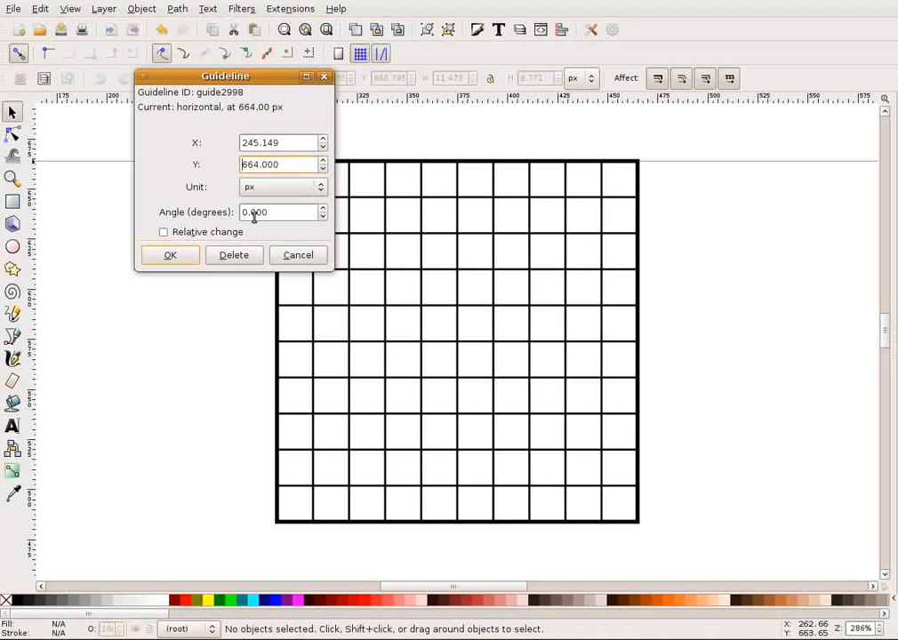
pyautogui.click(175, 256)
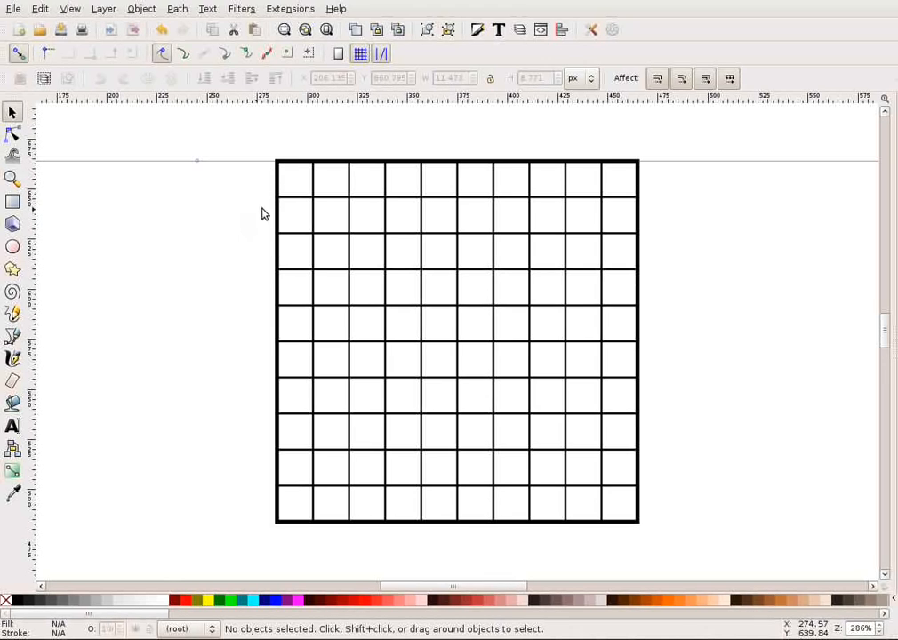
# Move the horizontal guide to Y 658 px.
pyautogui.doubleClick(254, 162)
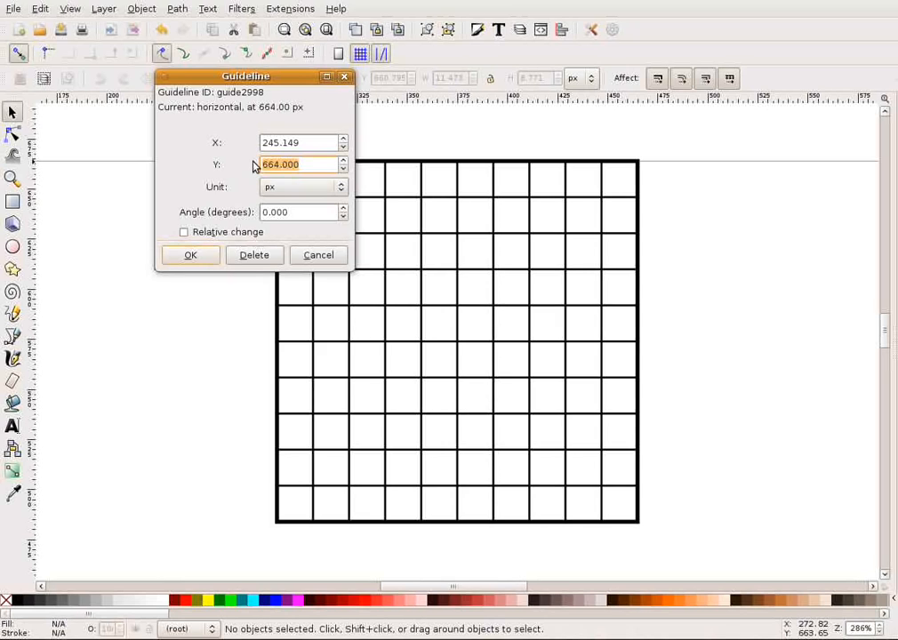
pyautogui.write('658')
pyautogui.click(191, 255)
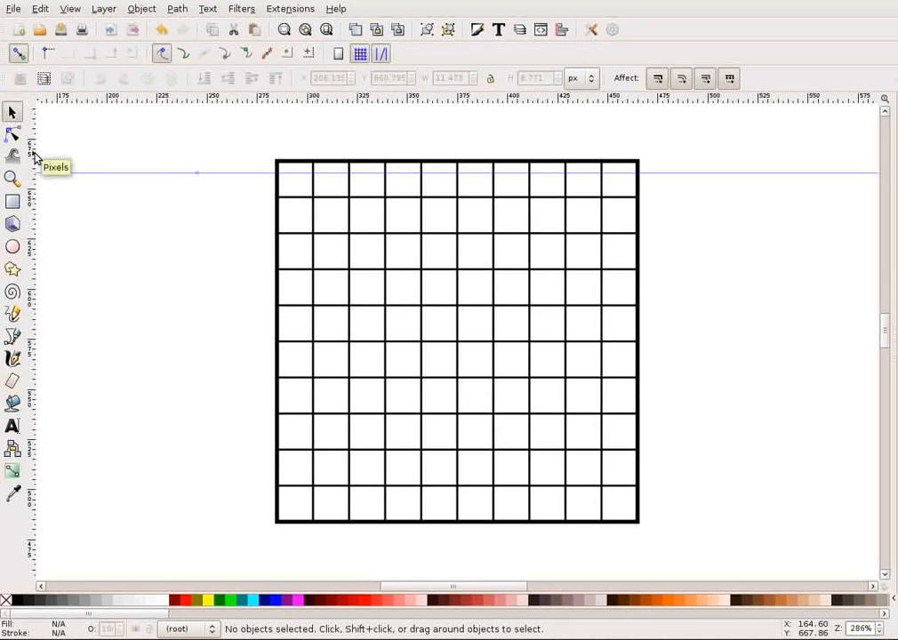
# Add a vertical guide along the grid's left edge and set its X position to 284 px.
pyautogui.moveTo(30, 151); pyautogui.dragTo(275, 120)
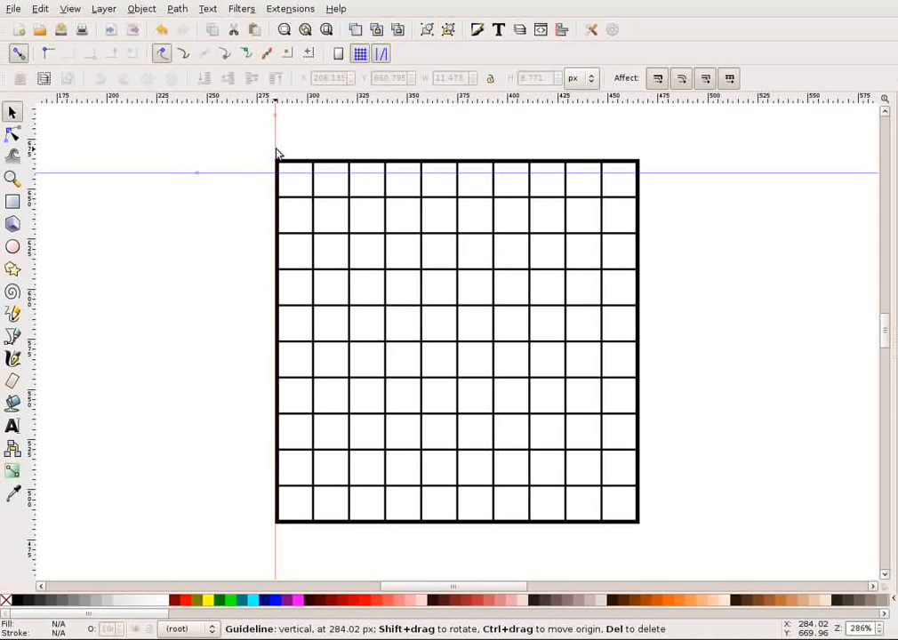
pyautogui.doubleClick(275, 147)
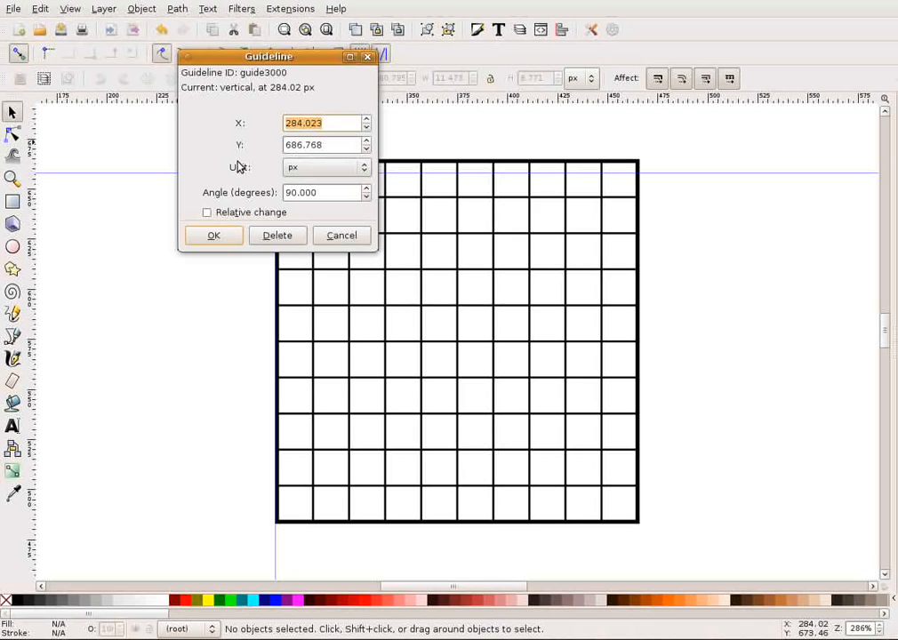
pyautogui.write('284')
pyautogui.click(211, 234)
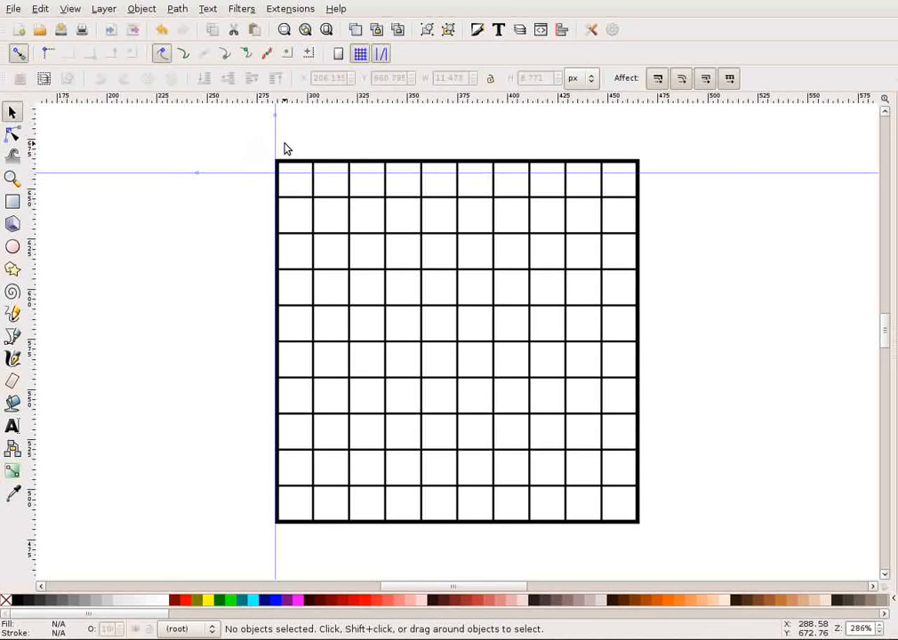
# Move the vertical guide to X 280 px.
pyautogui.doubleClick(275, 147)
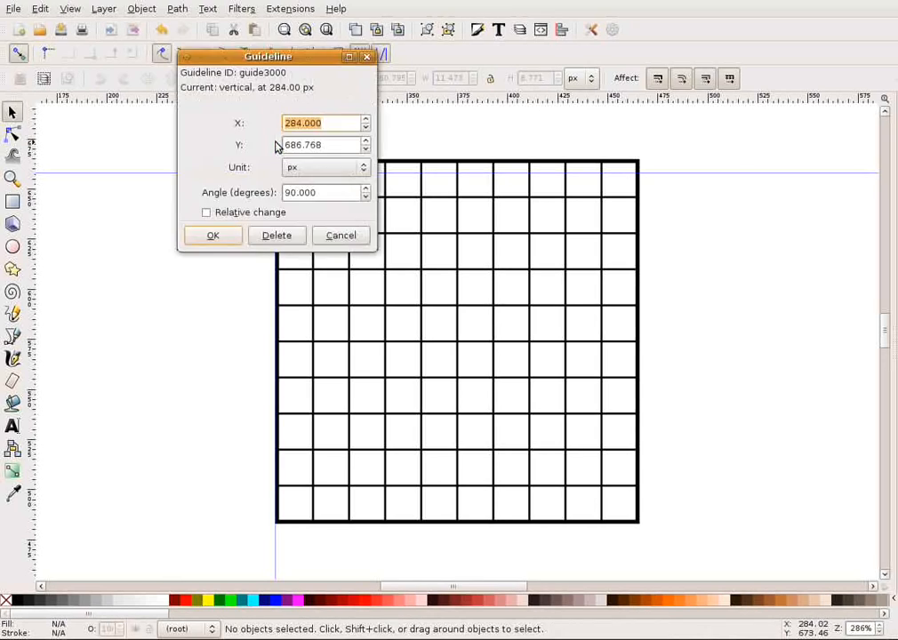
pyautogui.click(298, 123)
pyautogui.write('0')
pyautogui.click(213, 237)
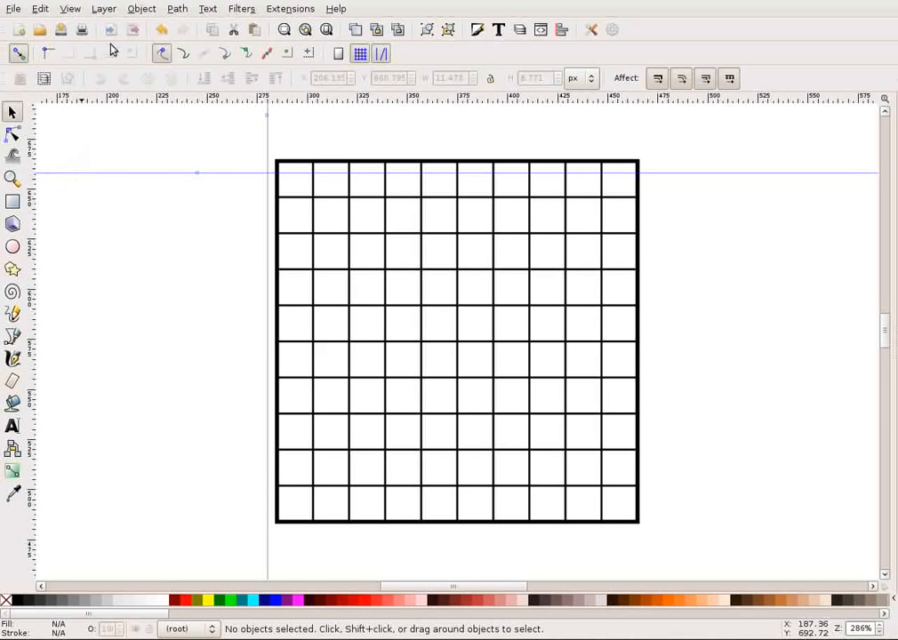
# Add a new layer named numbers.
pyautogui.click(109, 10)
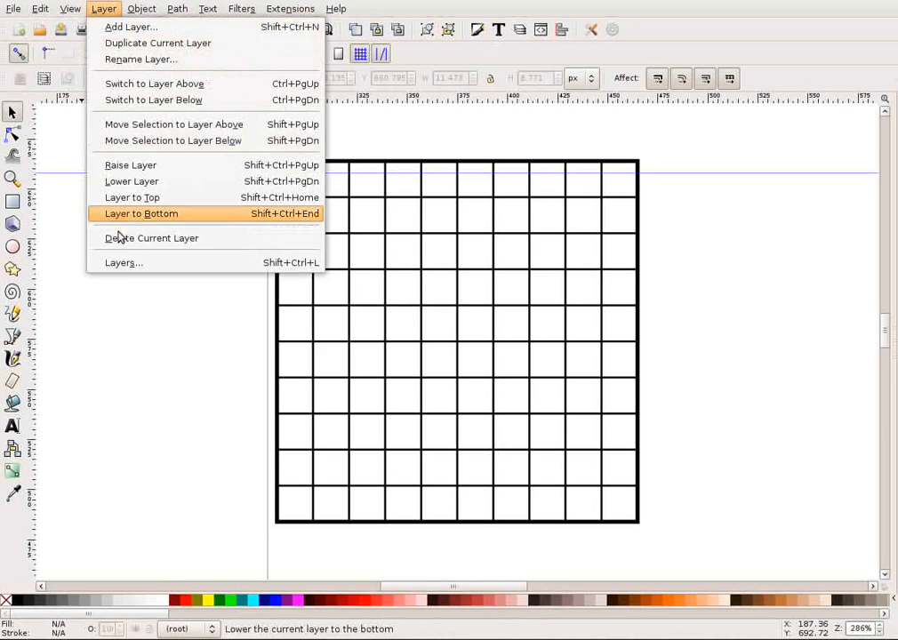
pyautogui.click(125, 264)
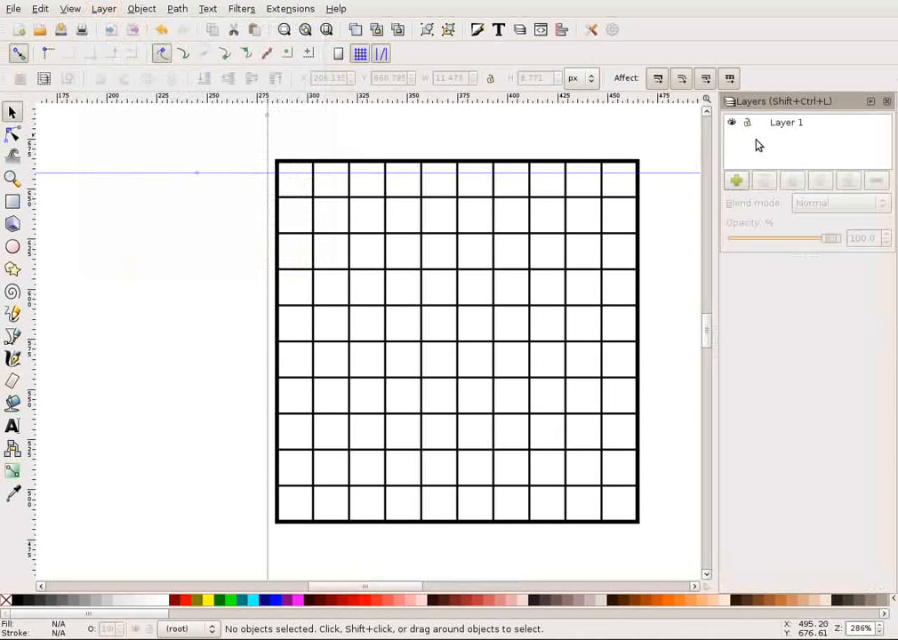
pyautogui.click(737, 182)
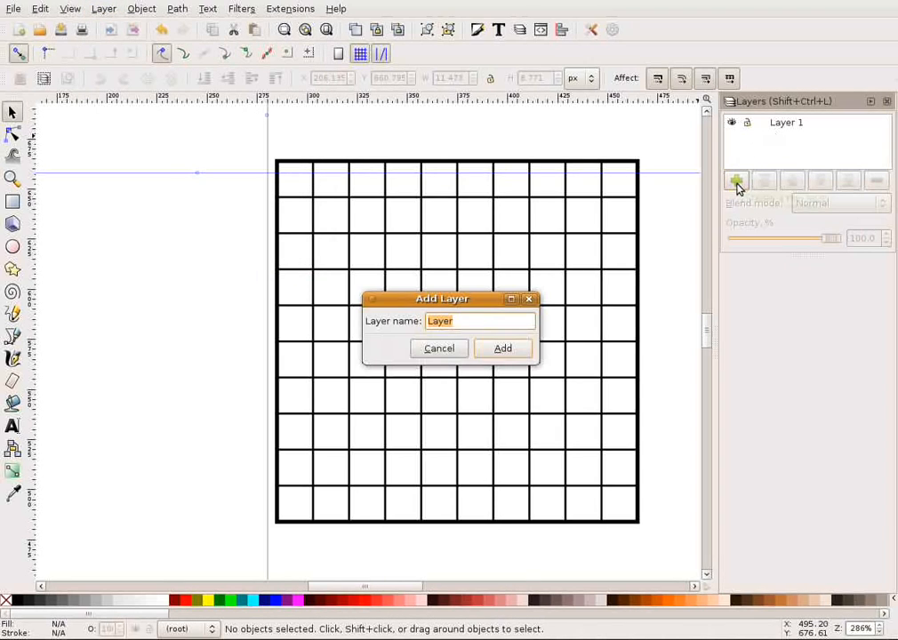
pyautogui.click(489, 322)
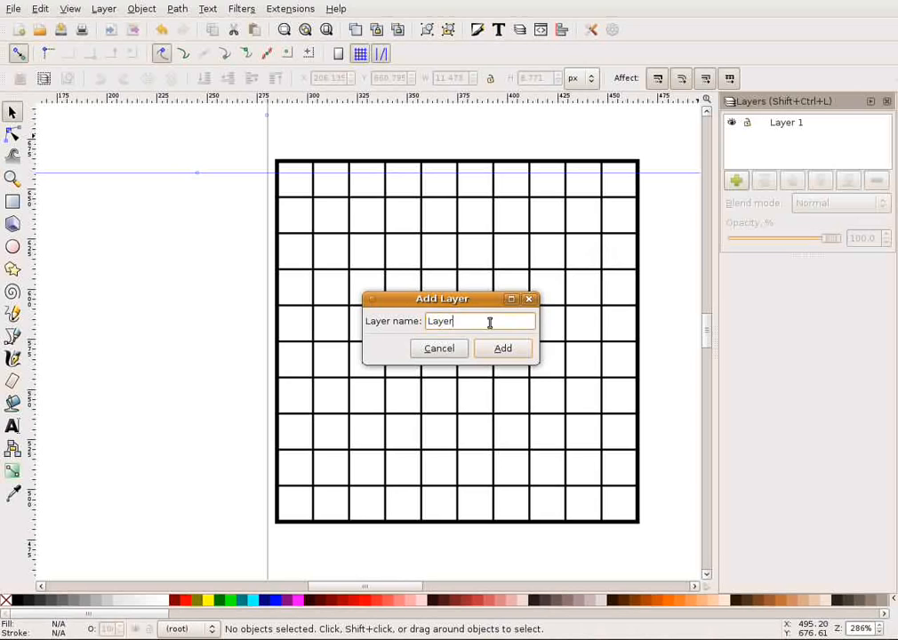
pyautogui.press('BackSpace')
pyautogui.press('BackSpace')
pyautogui.press('BackSpace')
pyautogui.write('n')
pyautogui.click(516, 352)
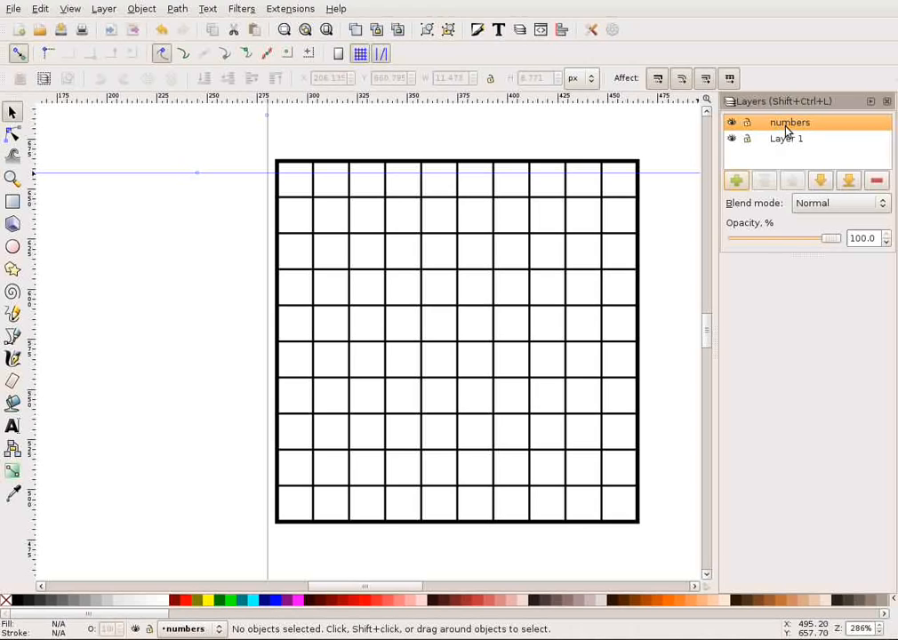
# Lower the numbers layer below Layer 1 and lock Layer 1, keeping numbers as the current layer.
pyautogui.click(830, 183)
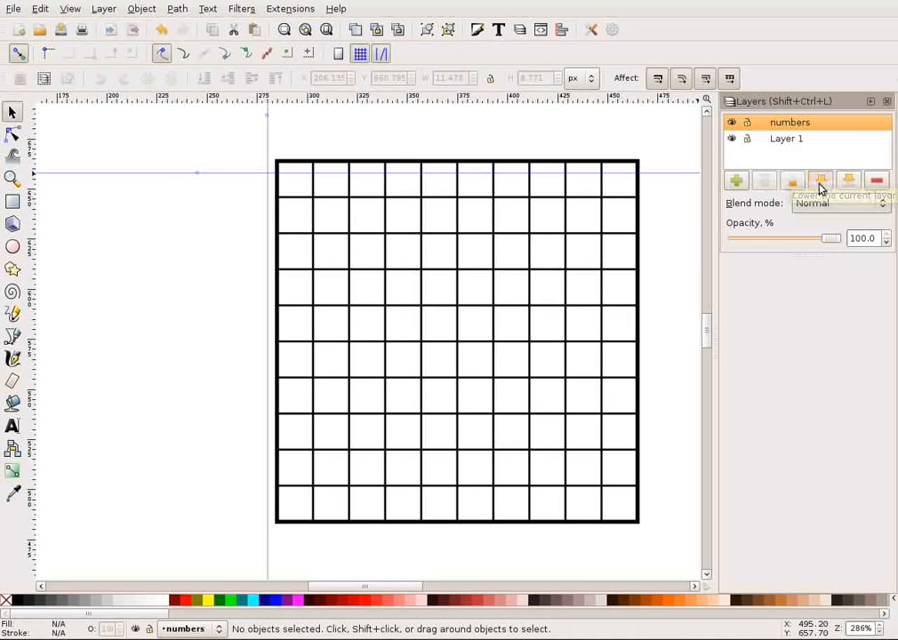
pyautogui.click(823, 178)
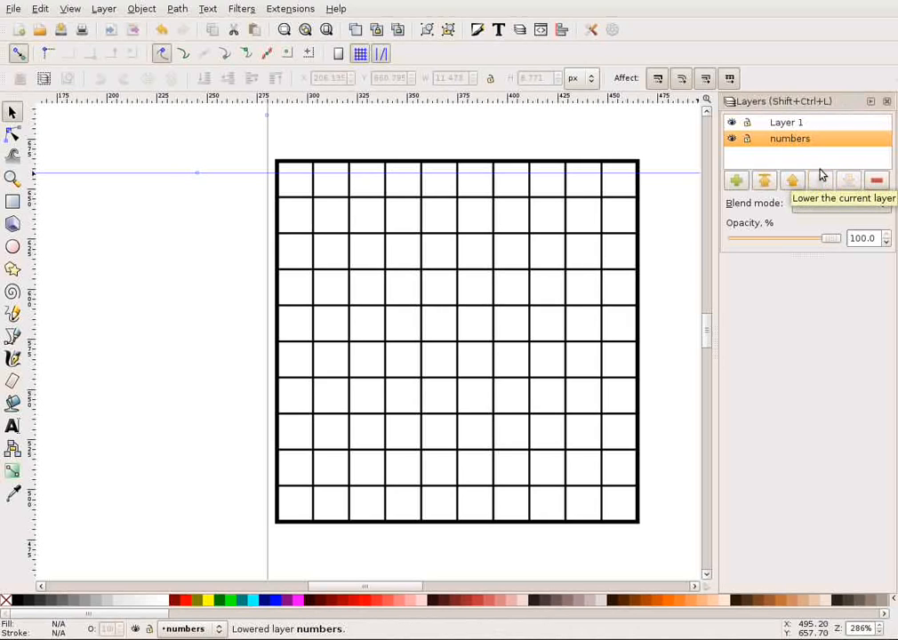
pyautogui.click(750, 125)
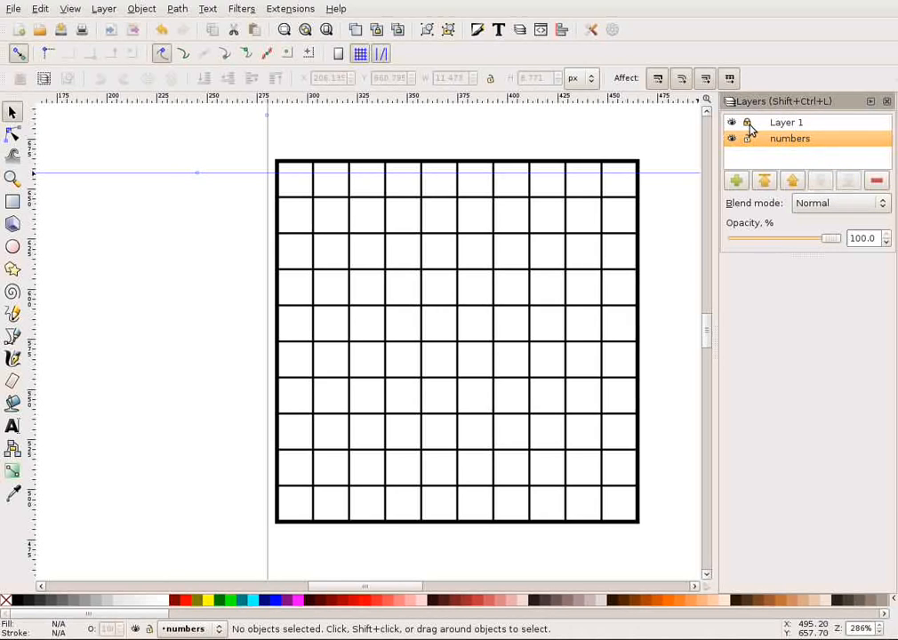
pyautogui.click(793, 124)
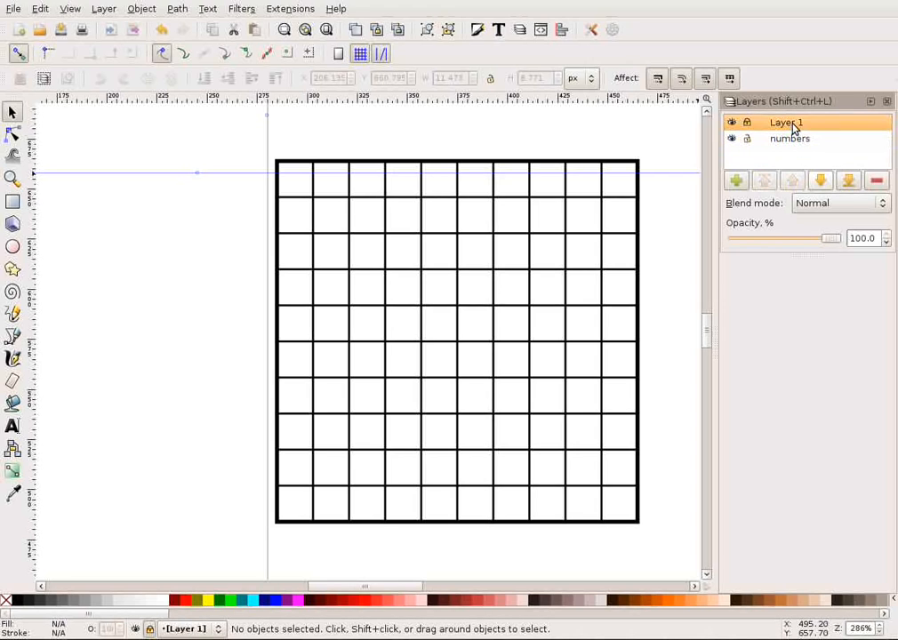
pyautogui.click(790, 139)
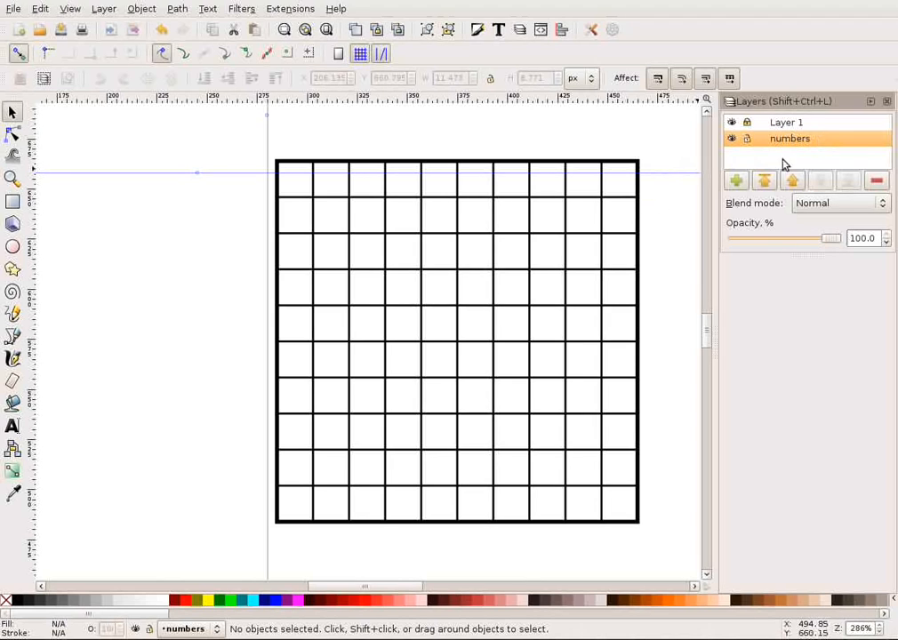
pyautogui.click(746, 124)
# Create a flowed text frame in the empty area left of the grid containing 10.
pyautogui.click(12, 425)
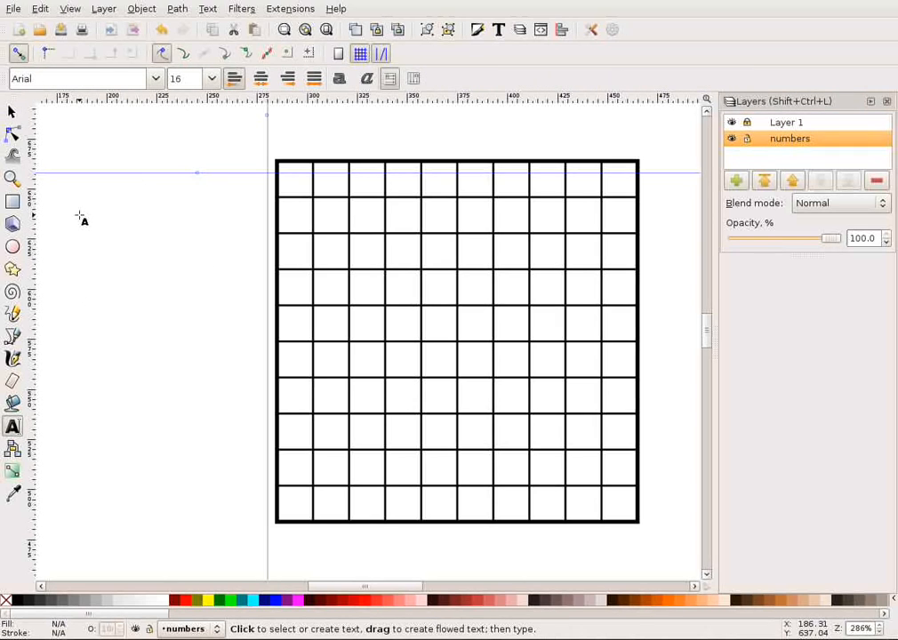
pyautogui.moveTo(79, 215); pyautogui.dragTo(134, 280)
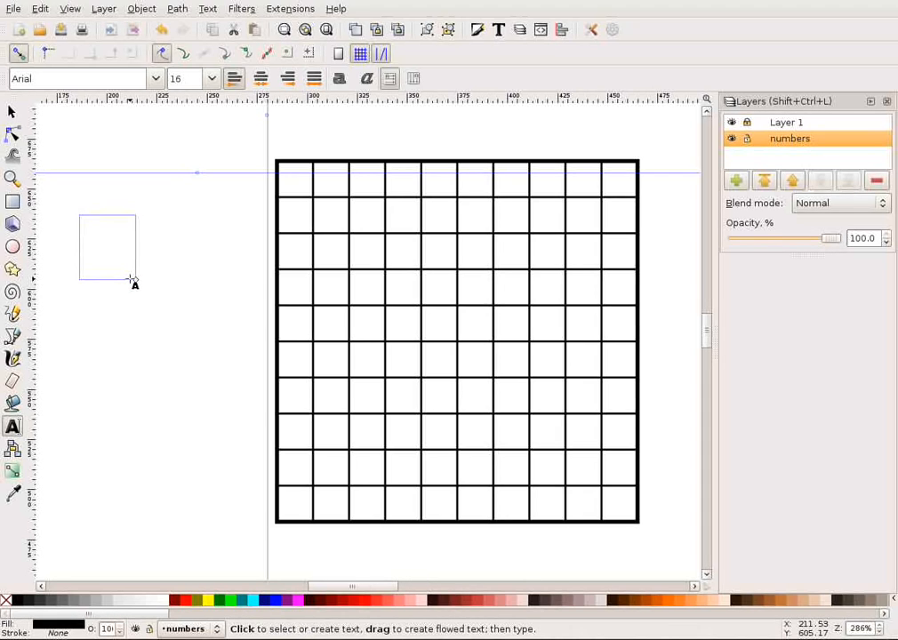
pyautogui.write('10')
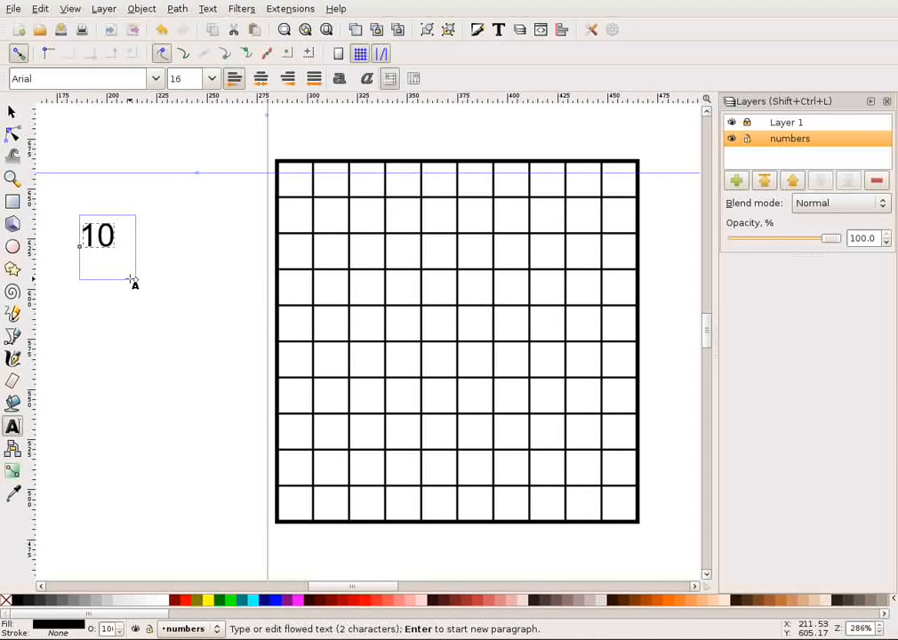
# Set the 10 label's font size to 12 and align its text right.
pyautogui.click(211, 79)
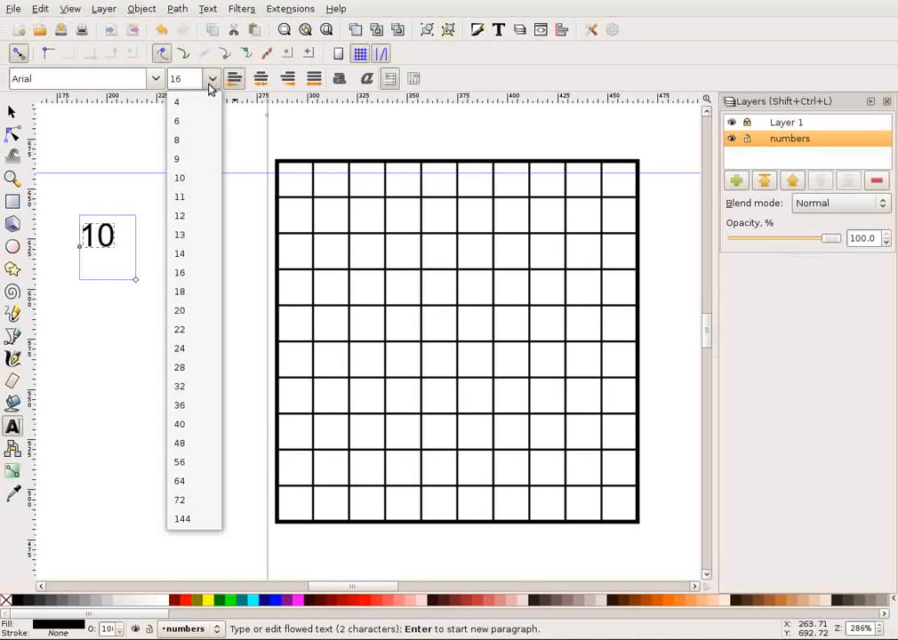
pyautogui.click(193, 216)
pyautogui.press('Home')
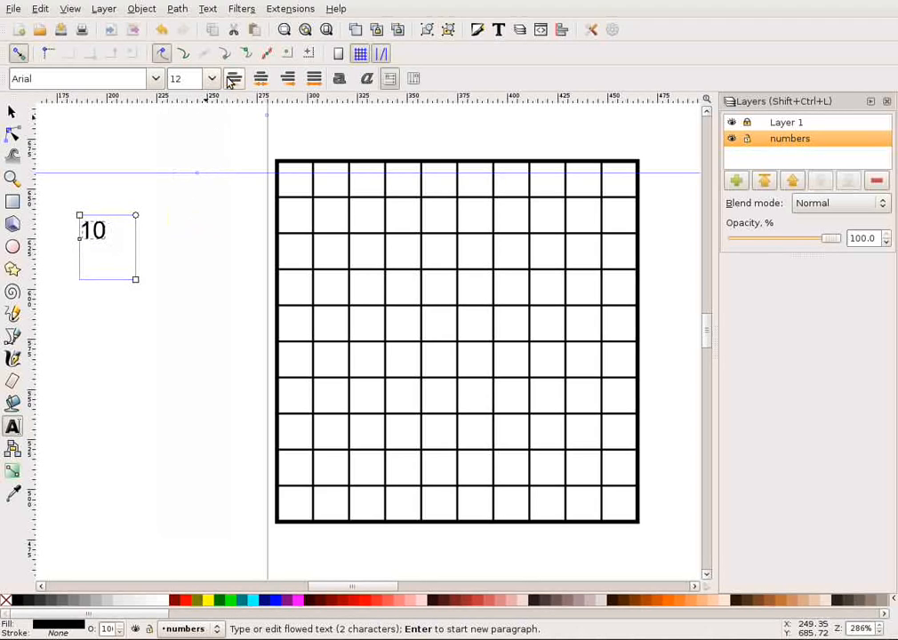
pyautogui.press('End')
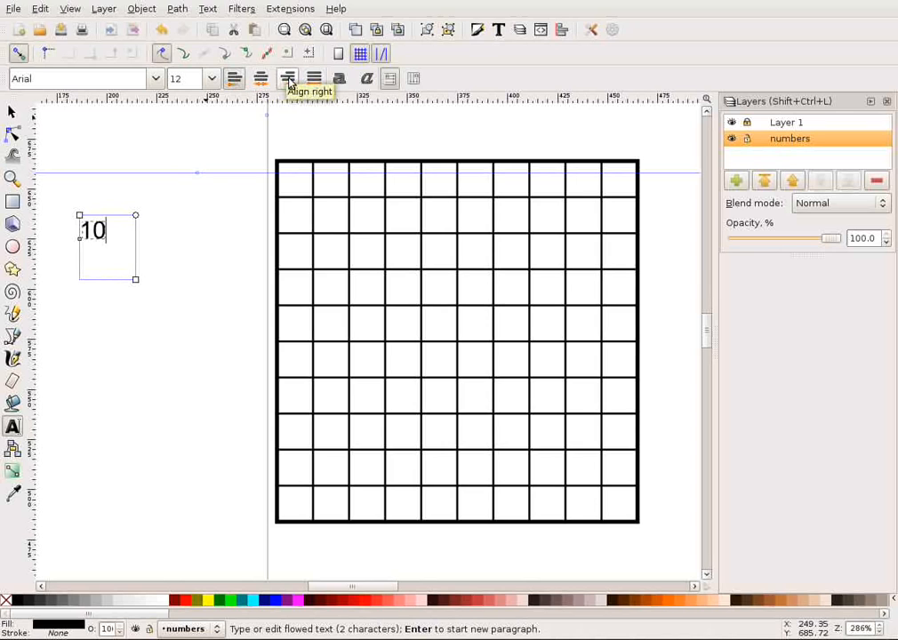
pyautogui.click(288, 80)
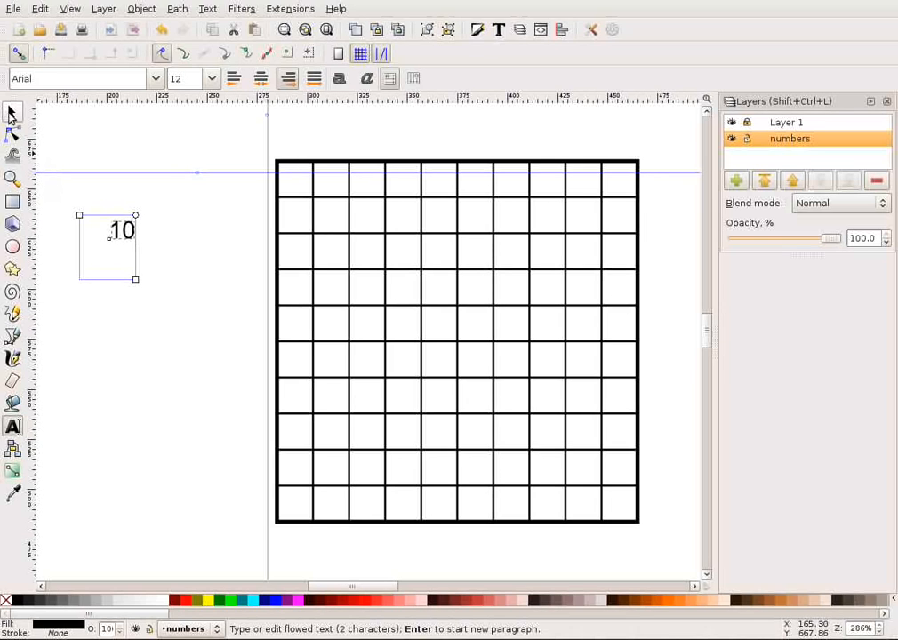
# Move the 10 label beside the grid's first row, snapped to the intersection of the horizontal and vertical guides.
pyautogui.click(11, 112)
pyautogui.click(129, 319)
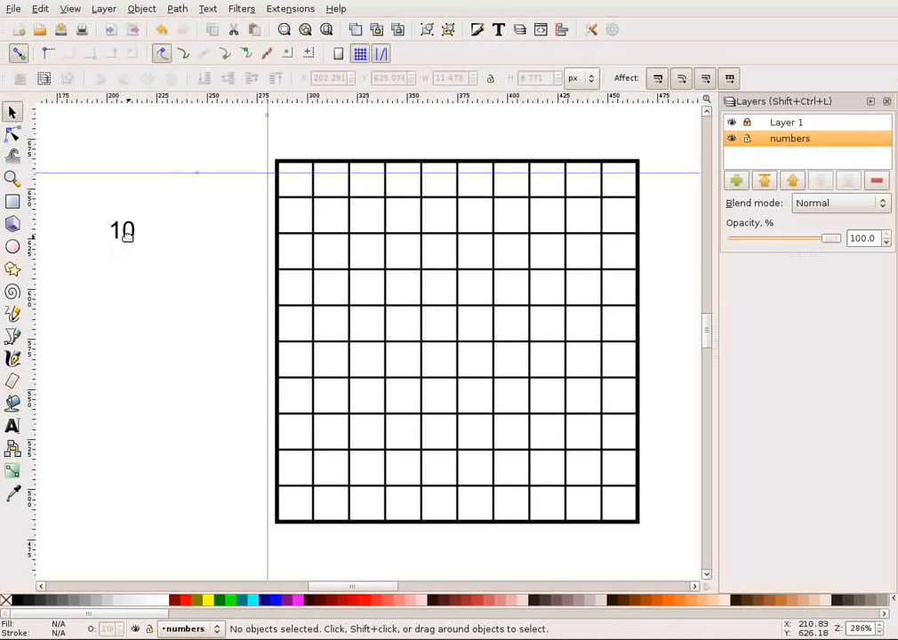
pyautogui.moveTo(128, 230); pyautogui.dragTo(259, 185)
pyautogui.click(200, 272)
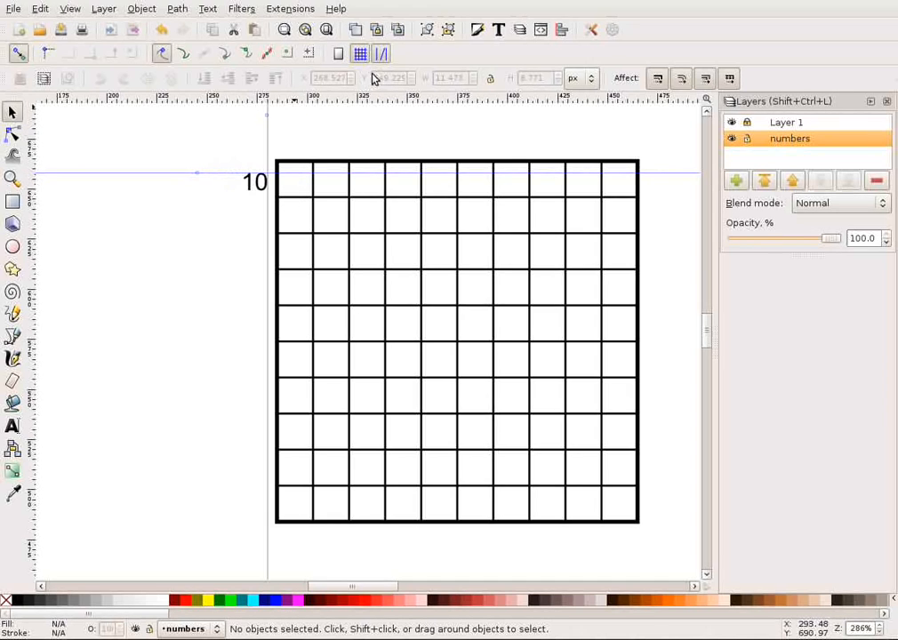
# Add a horizontal guide for the grid's second row at Y 640 px.
pyautogui.moveTo(154, 101); pyautogui.dragTo(144, 221)
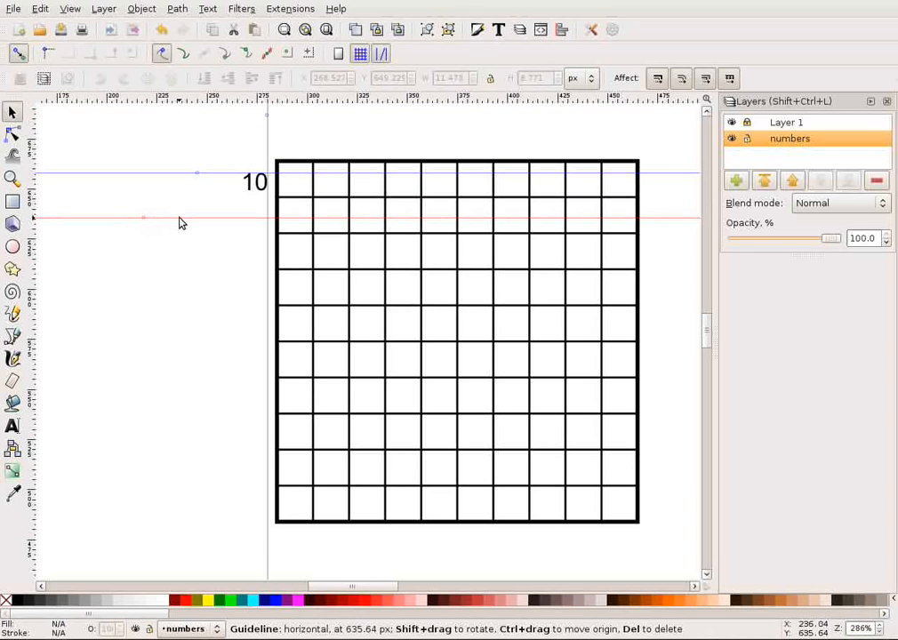
pyautogui.doubleClick(179, 222)
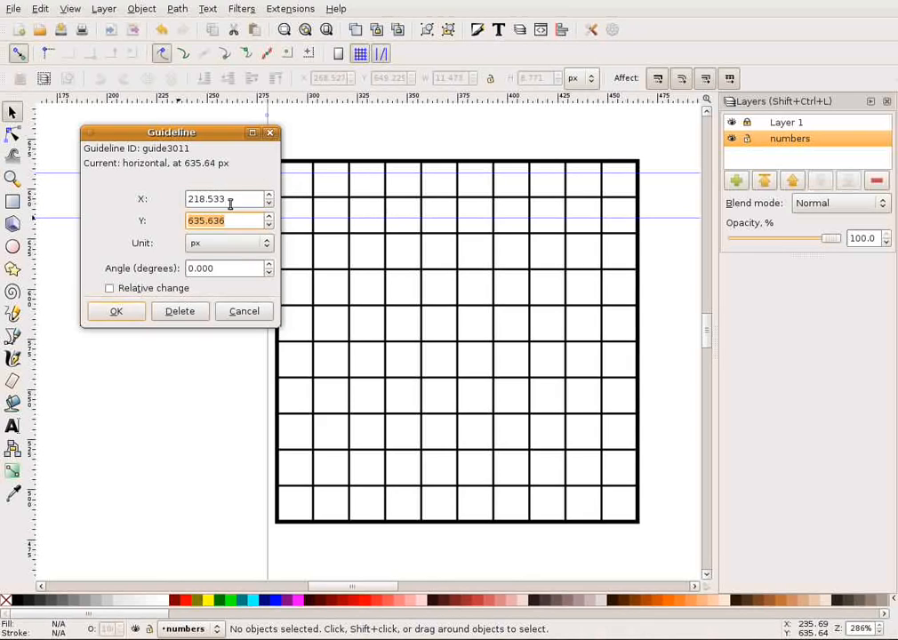
pyautogui.write('640')
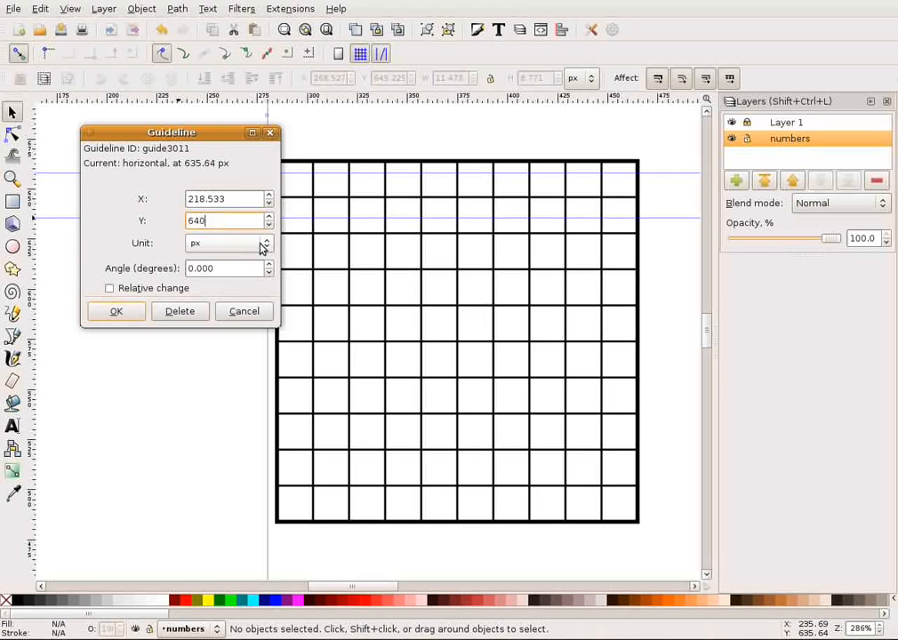
pyautogui.press('Tab')
pyautogui.click(116, 311)
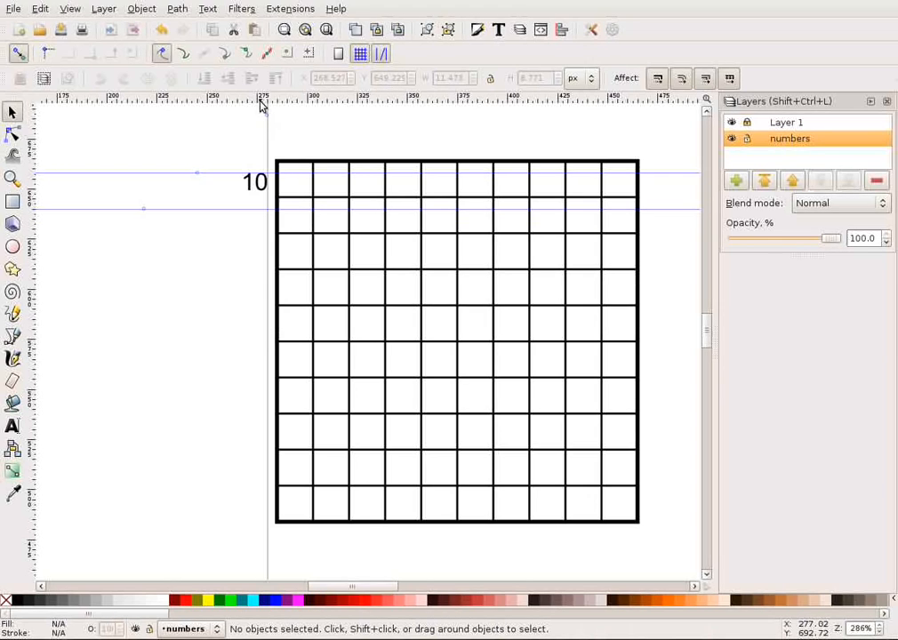
# Add a horizontal guide for the grid's third row at Y 622 px.
pyautogui.moveTo(226, 98); pyautogui.dragTo(176, 246)
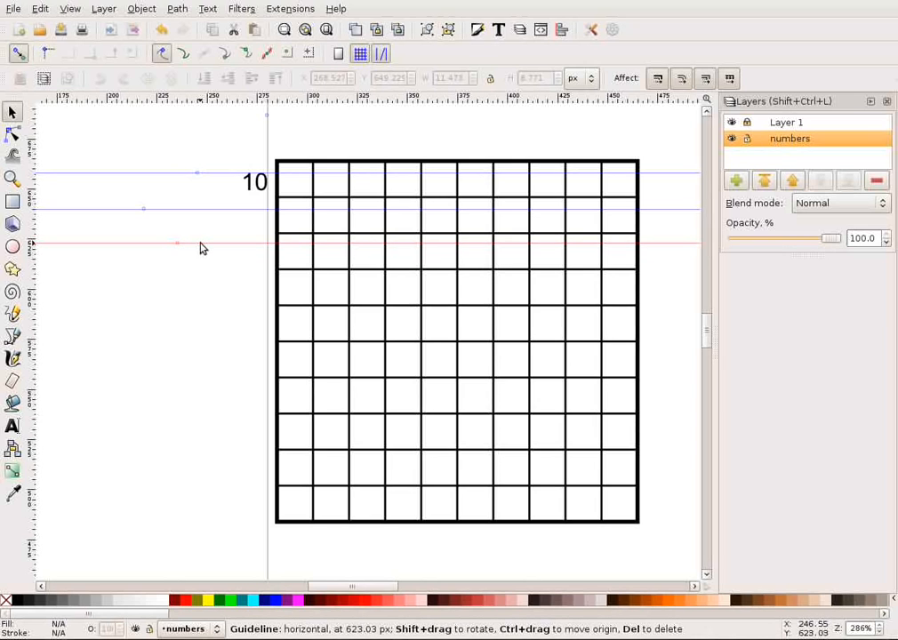
pyautogui.doubleClick(200, 244)
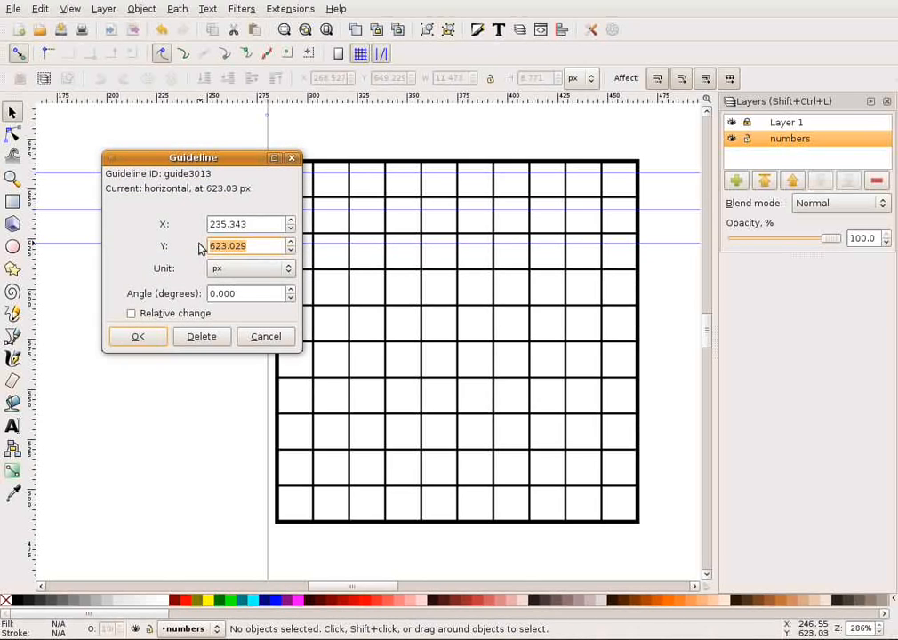
pyautogui.write('622')
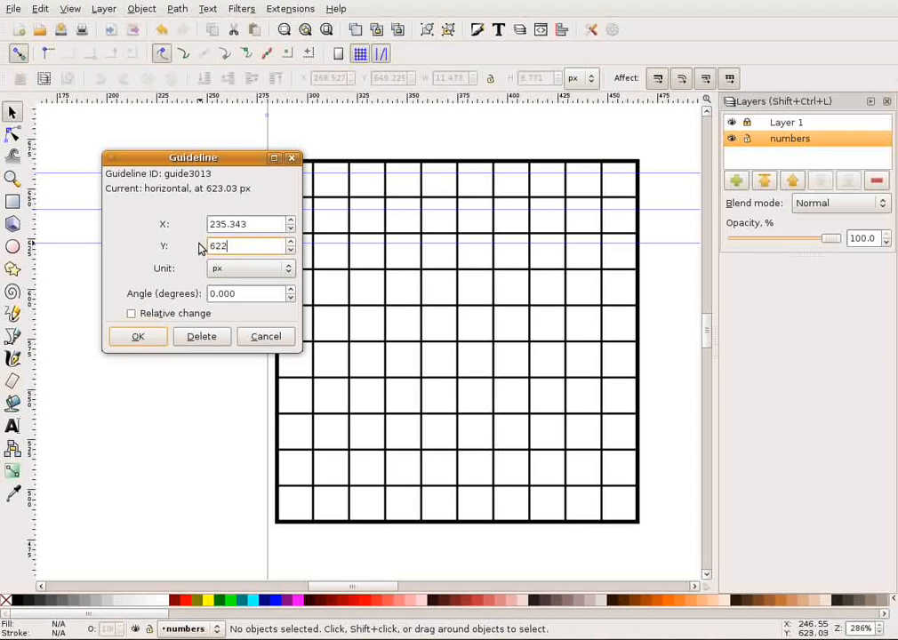
pyautogui.click(125, 339)
# Add a horizontal guide for the grid's fourth row at Y 604 px.
pyautogui.moveTo(195, 101); pyautogui.dragTo(172, 281)
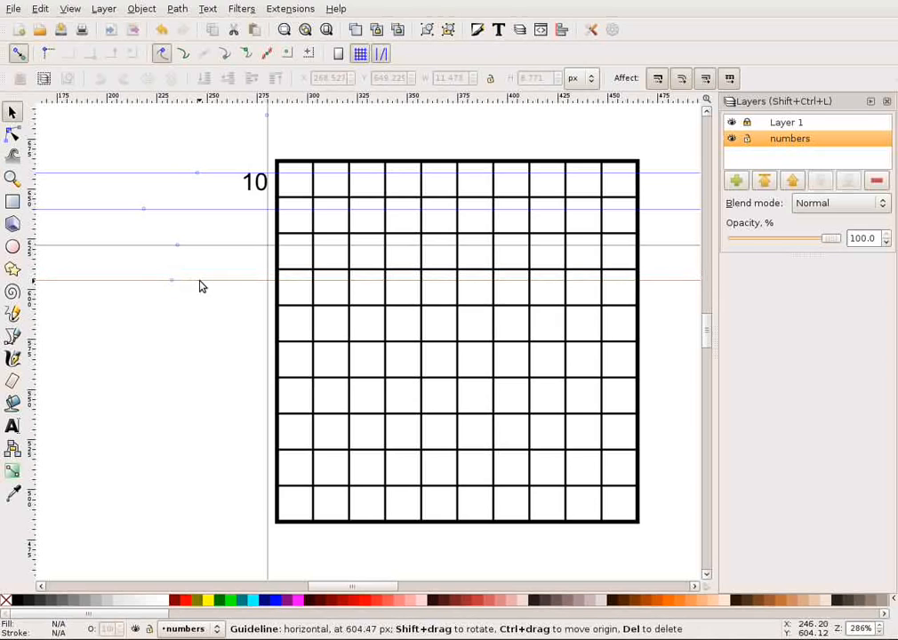
pyautogui.doubleClick(200, 282)
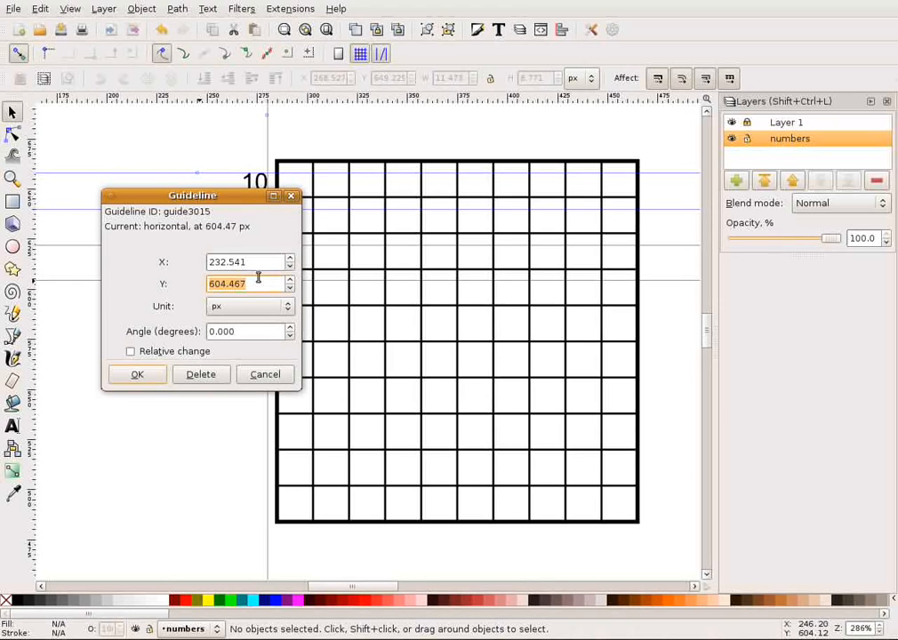
pyautogui.write('604')
pyautogui.click(137, 375)
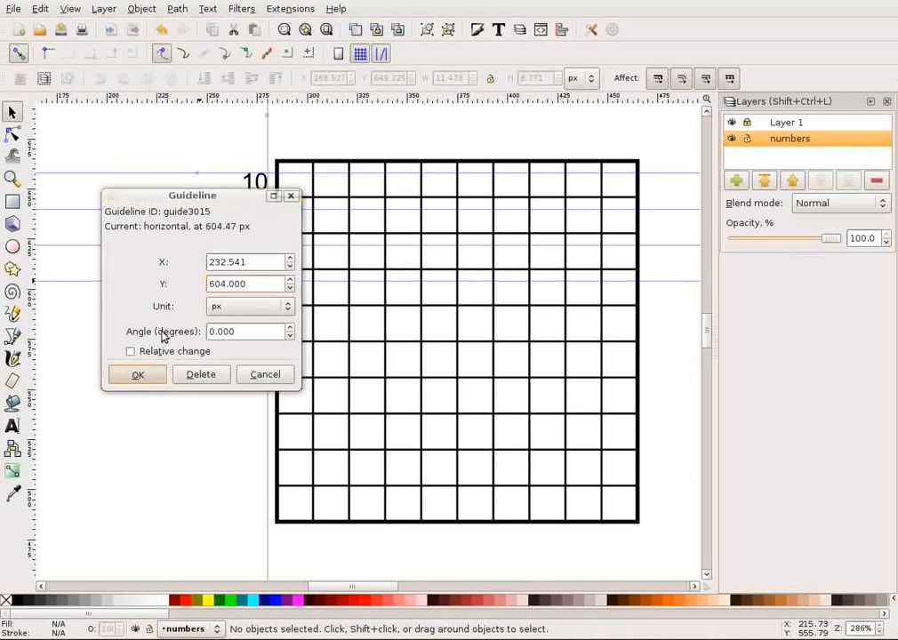
# Add a horizontal guide through the grid's fifth row, setting its exact Y to continue the spacing of the guides above.
pyautogui.moveTo(200, 101); pyautogui.dragTo(154, 310)
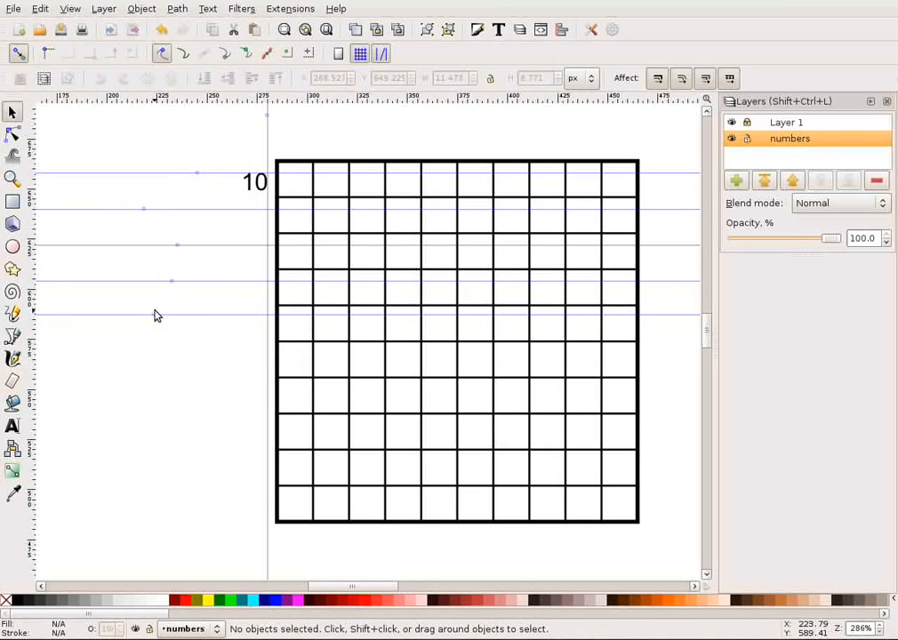
pyautogui.doubleClick(225, 315)
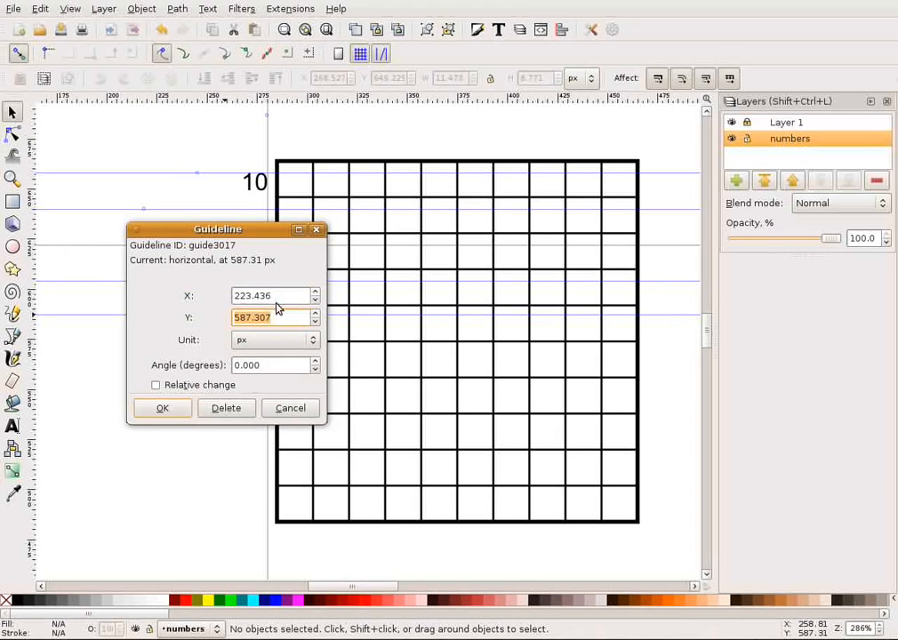
pyautogui.press('BackSpace')
pyautogui.click(169, 410)
# Add a horizontal guide through the grid's sixth row, setting its exact Y to keep the same row spacing.
pyautogui.moveTo(246, 107); pyautogui.dragTo(178, 391)
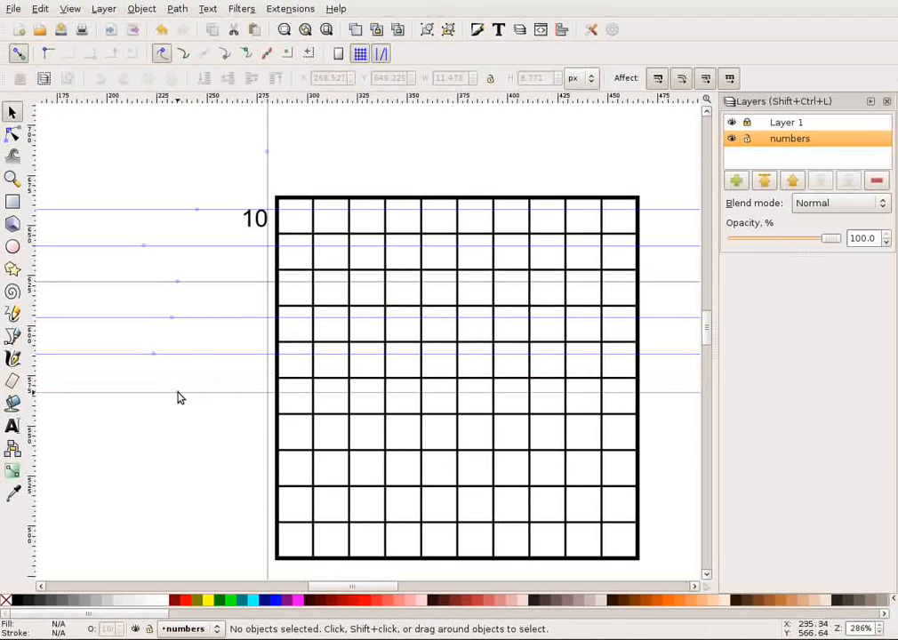
pyautogui.doubleClick(238, 392)
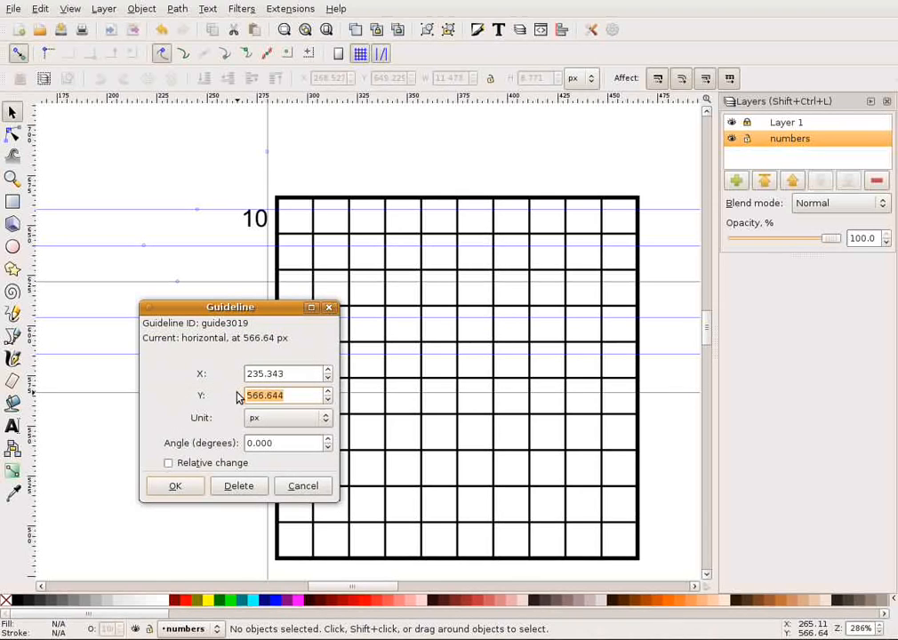
pyautogui.press('BackSpace')
pyautogui.click(181, 490)
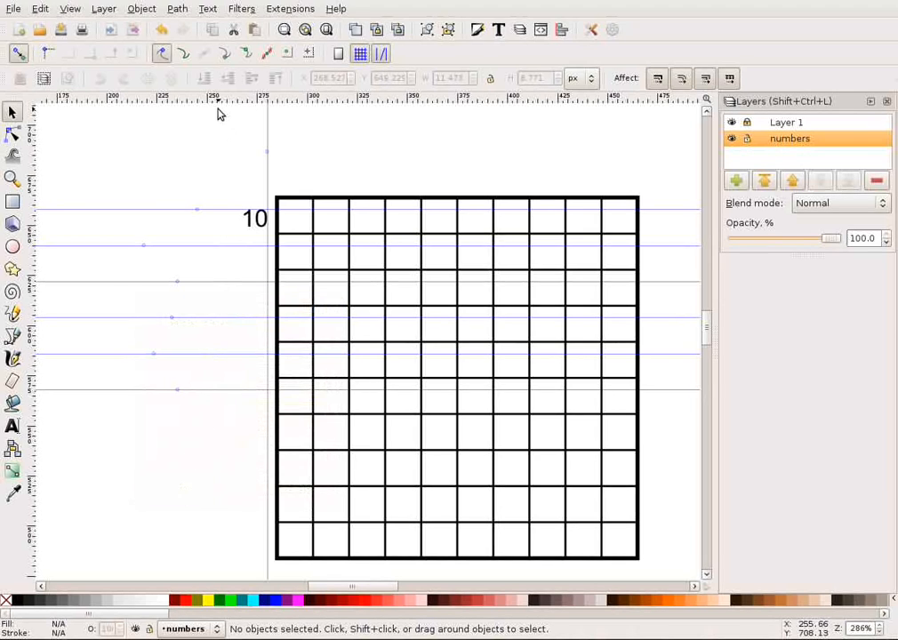
# Add a horizontal guide for the grid's seventh row at Y 550 px.
pyautogui.moveTo(234, 101); pyautogui.dragTo(125, 430)
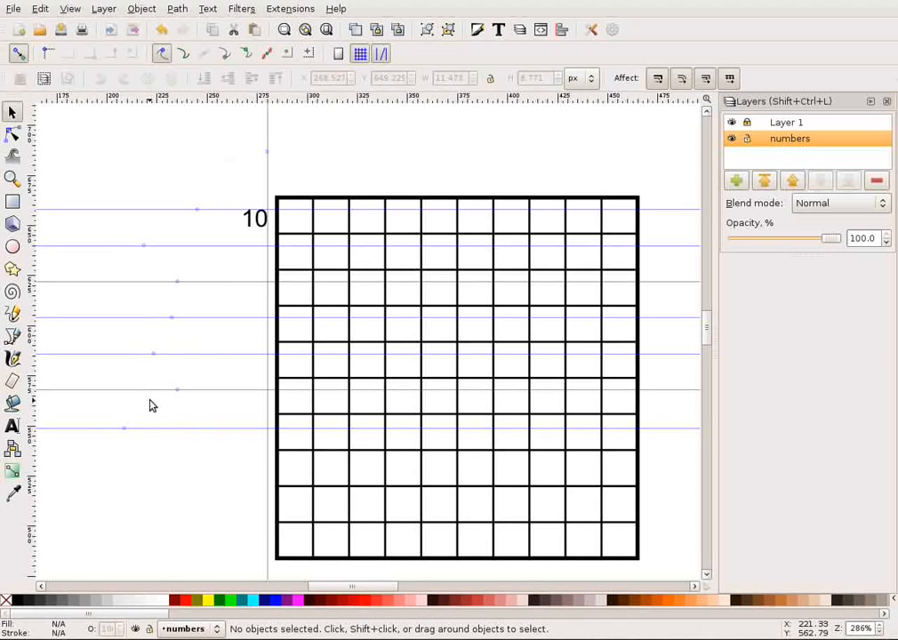
pyautogui.doubleClick(202, 431)
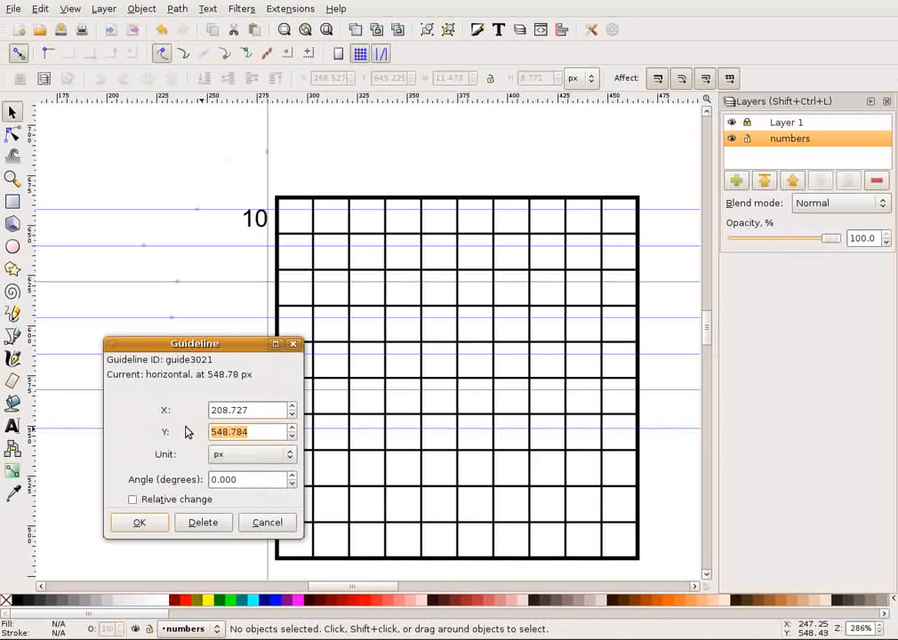
pyautogui.write('550')
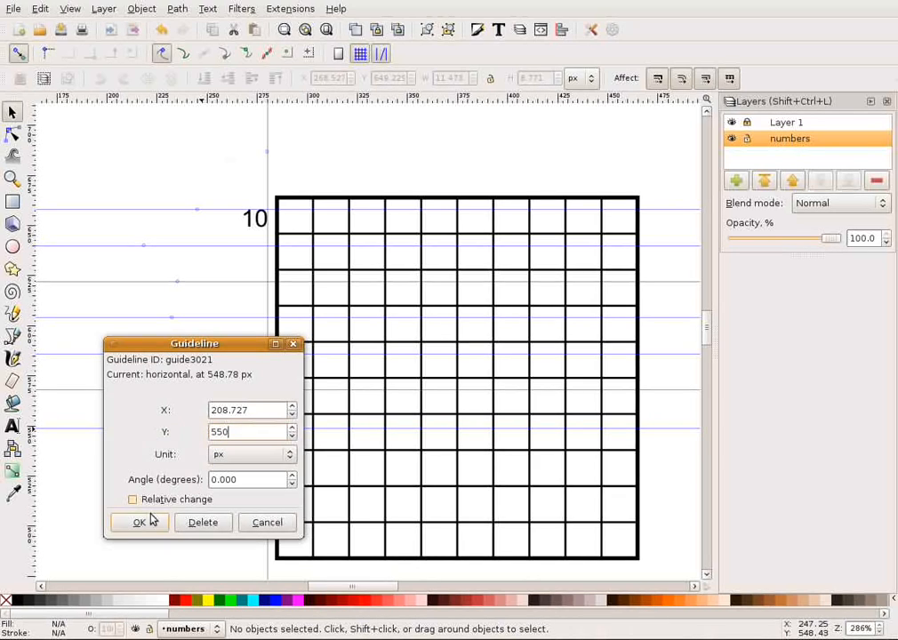
pyautogui.click(143, 521)
# Add a horizontal guide for the grid's ninth row at Y 514 px.
pyautogui.moveTo(230, 104); pyautogui.dragTo(182, 459)
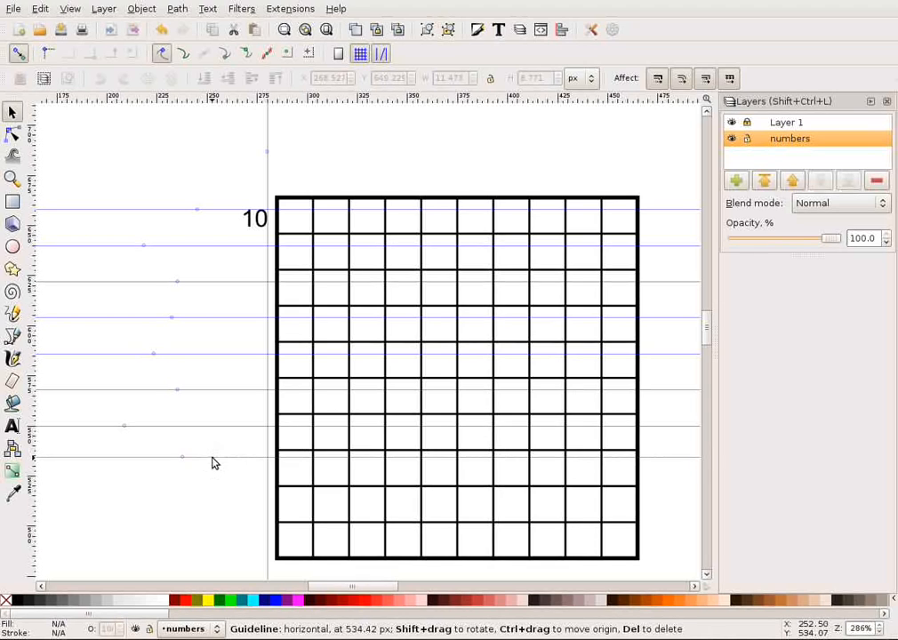
pyautogui.doubleClick(213, 459)
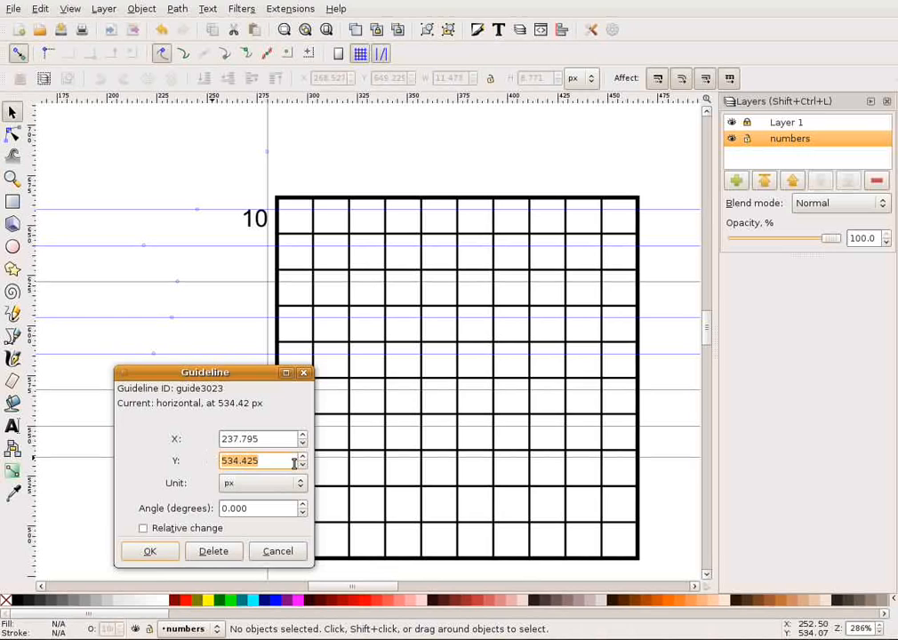
pyautogui.write('514')
pyautogui.press('Return')
pyautogui.click(163, 553)
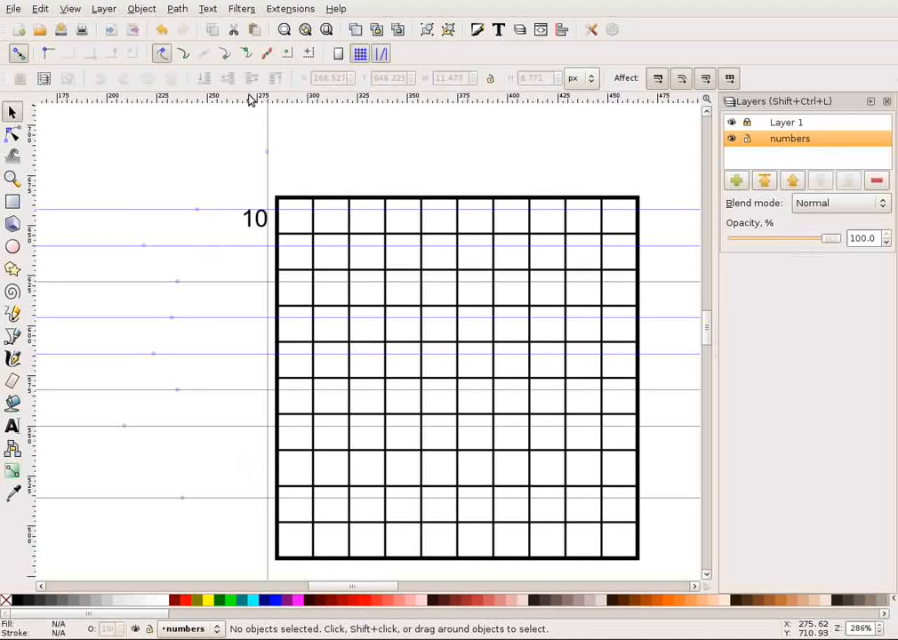
# Add a horizontal guide for the grid's eighth row at Y 532 px.
pyautogui.moveTo(251, 96); pyautogui.dragTo(246, 162)
pyautogui.moveTo(247, 235); pyautogui.dragTo(235, 463)
pyautogui.doubleClick(236, 462)
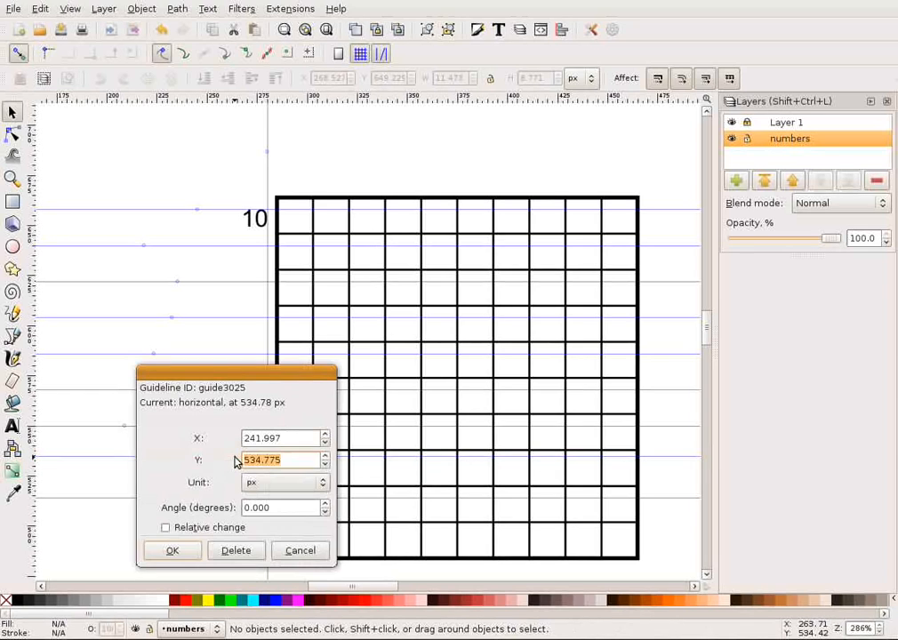
pyautogui.write('53')
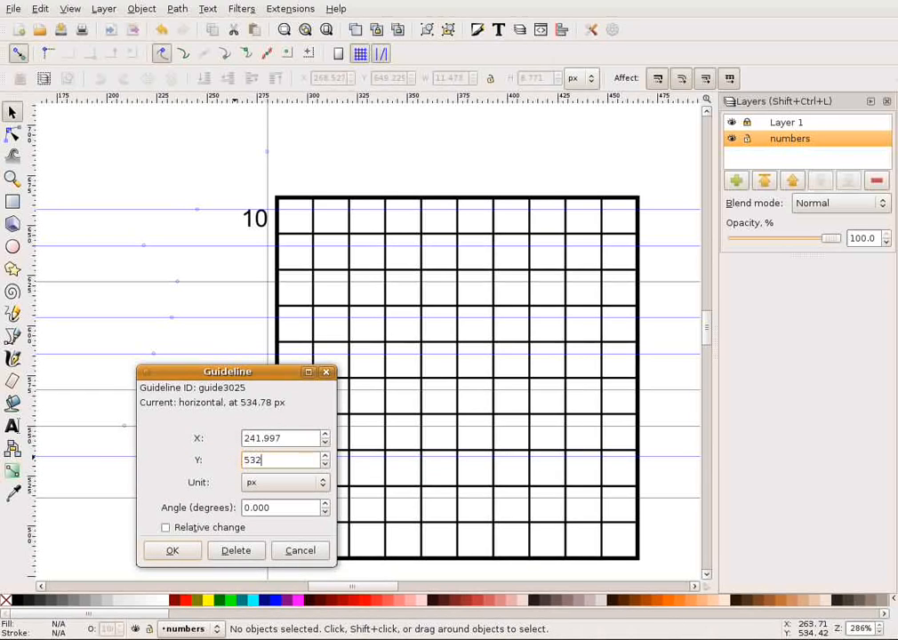
pyautogui.write('2')
pyautogui.click(173, 550)
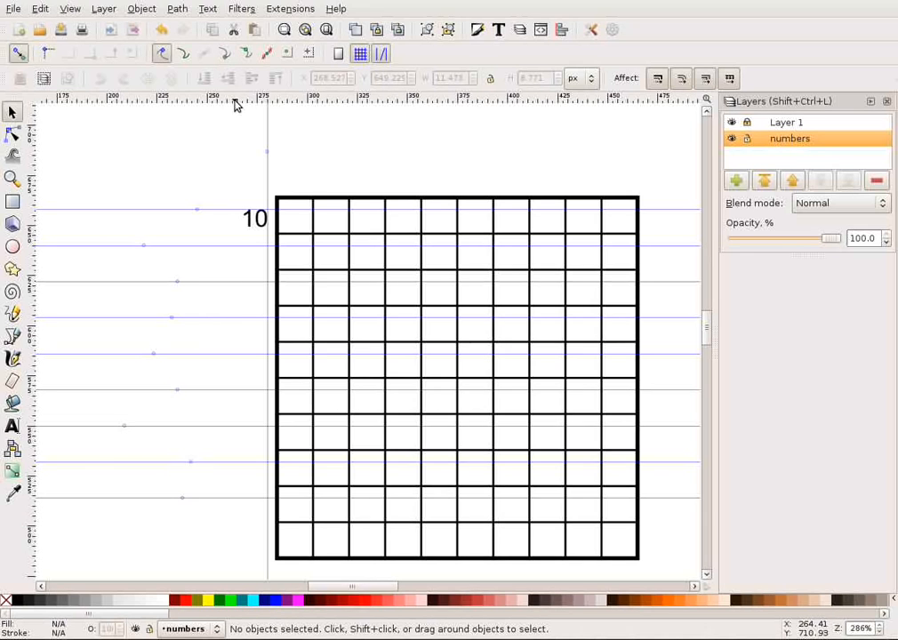
# Add a horizontal guide for the grid's tenth row at Y 496 px.
pyautogui.moveTo(234, 99); pyautogui.dragTo(214, 535)
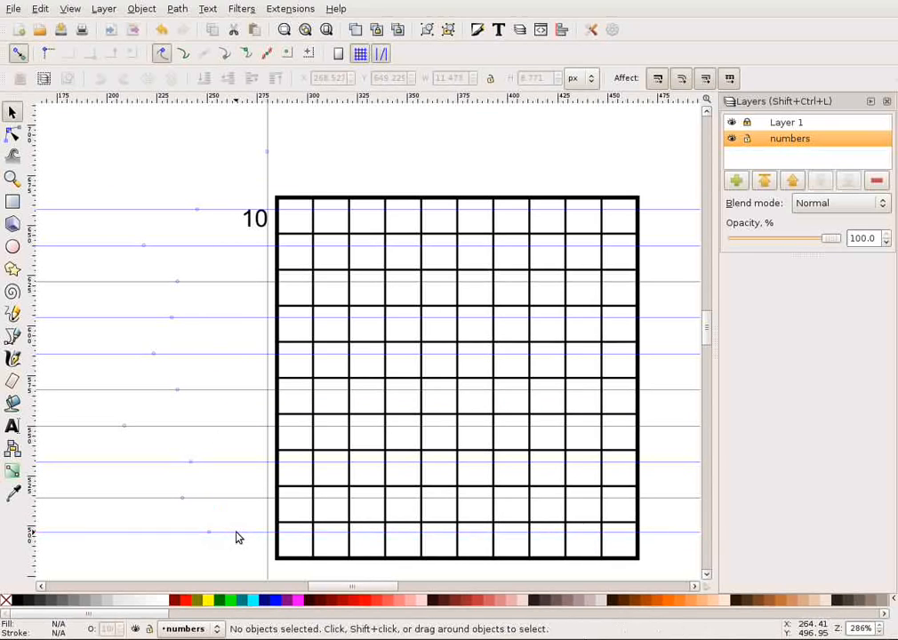
pyautogui.doubleClick(236, 535)
pyautogui.write('496')
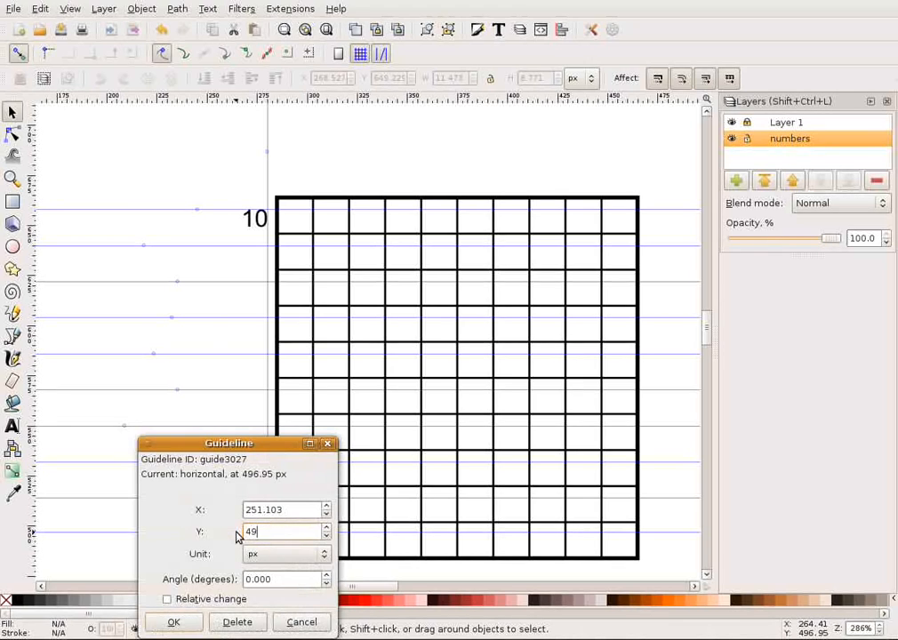
pyautogui.click(173, 622)
# Add a horizontal guide just below the grid's bottom edge at Y 479 px.
pyautogui.scroll(-1, 401, 197)
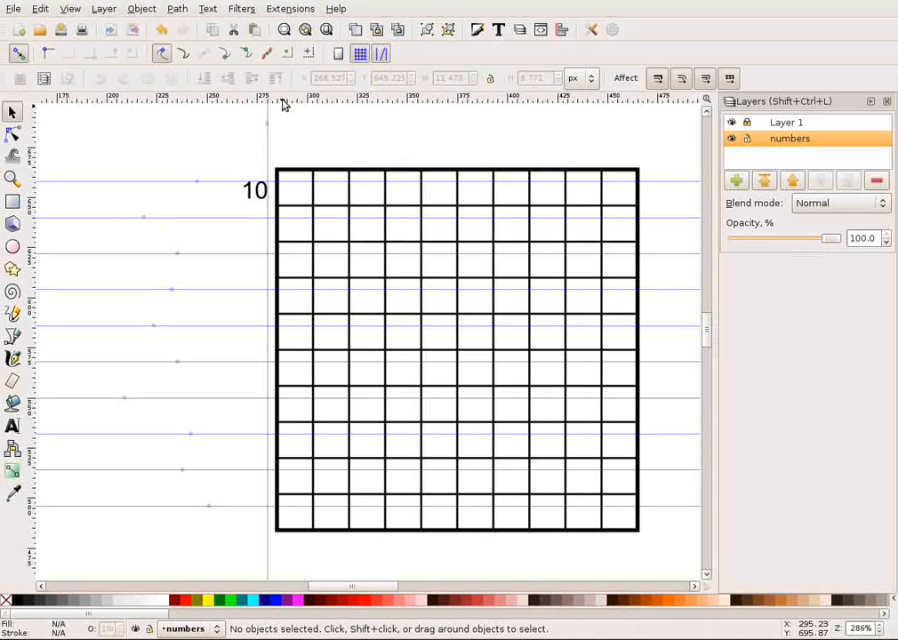
pyautogui.moveTo(282, 104); pyautogui.dragTo(214, 535)
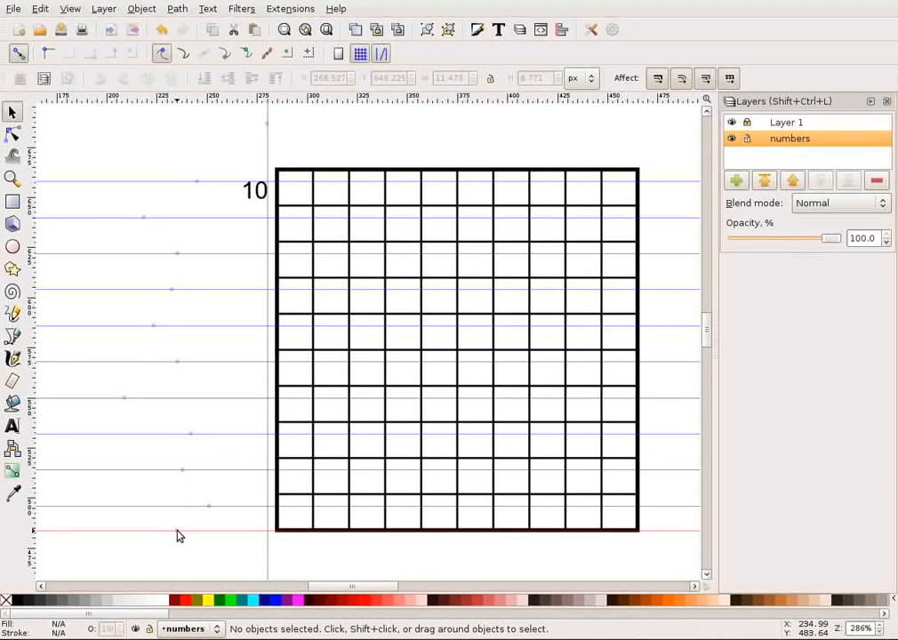
pyautogui.doubleClick(243, 537)
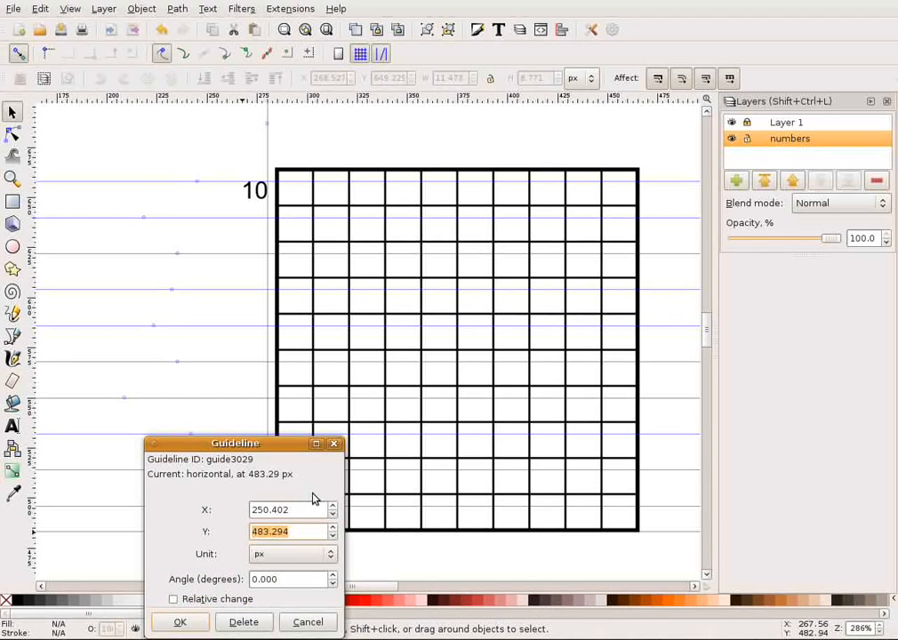
pyautogui.write('483')
pyautogui.press('Return')
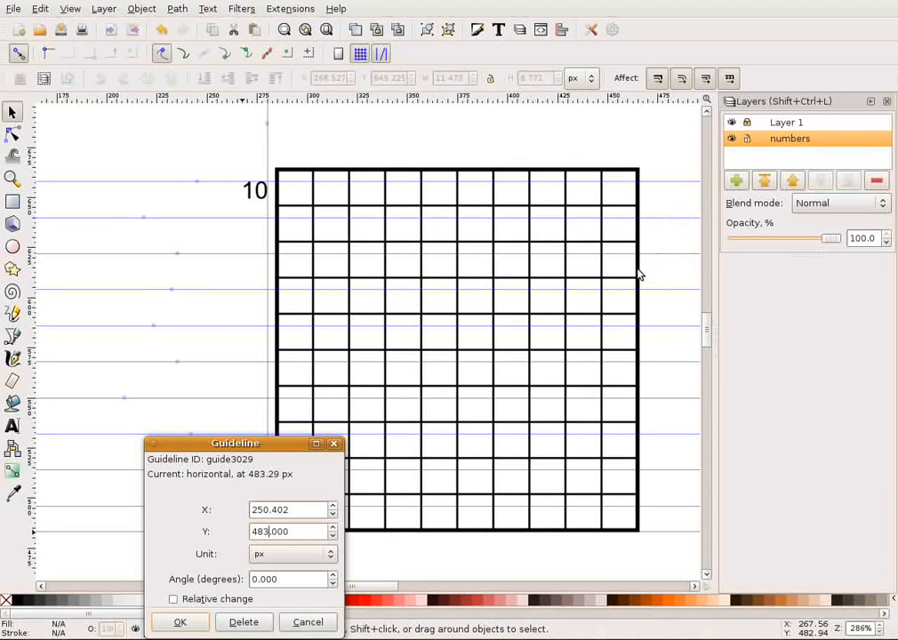
pyautogui.press('BackSpace')
pyautogui.write('7')
pyautogui.press('BackSpace')
pyautogui.write('3')
pyautogui.press('BackSpace')
pyautogui.press('BackSpace')
pyautogui.write('79')
pyautogui.click(200, 628)
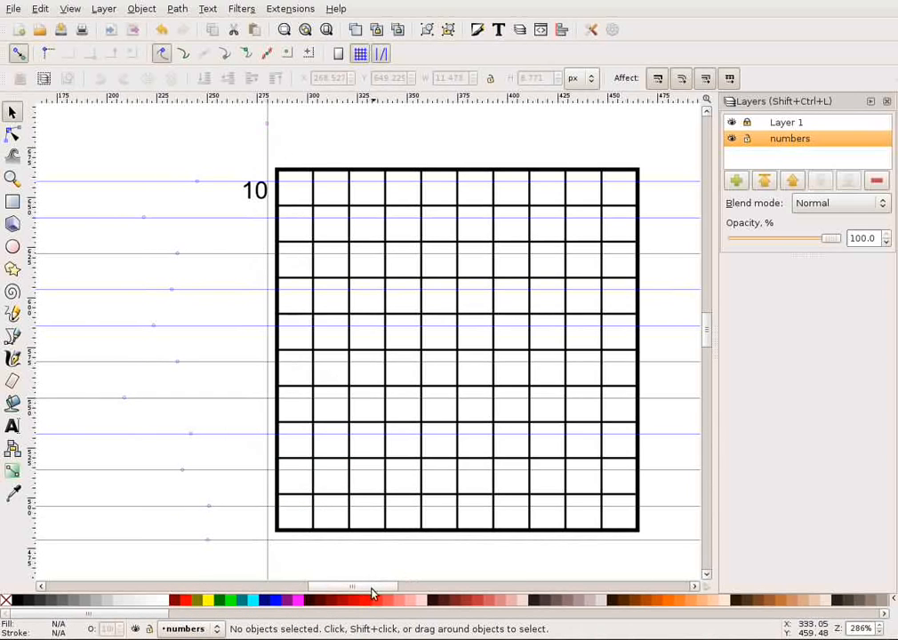
# Add a vertical guide just beyond the grid's right edge at X 470 px.
pyautogui.moveTo(370, 587); pyautogui.dragTo(391, 588)
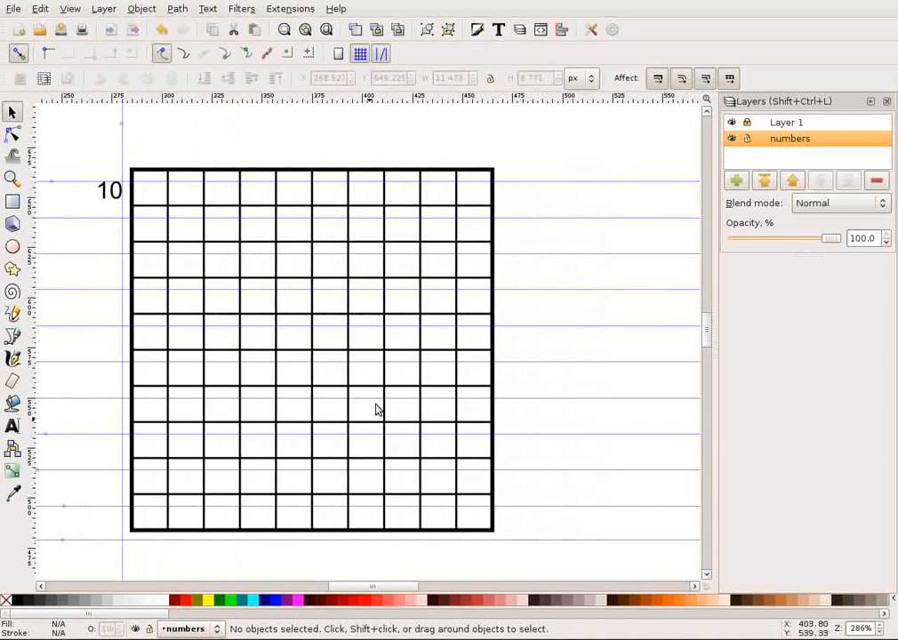
pyautogui.moveTo(33, 325); pyautogui.dragTo(495, 144)
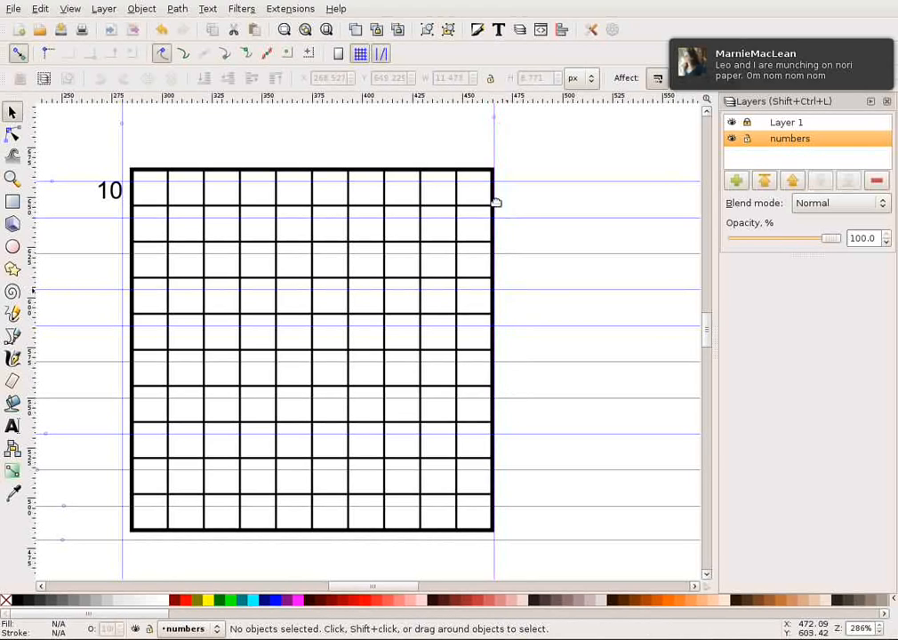
pyautogui.doubleClick(495, 152)
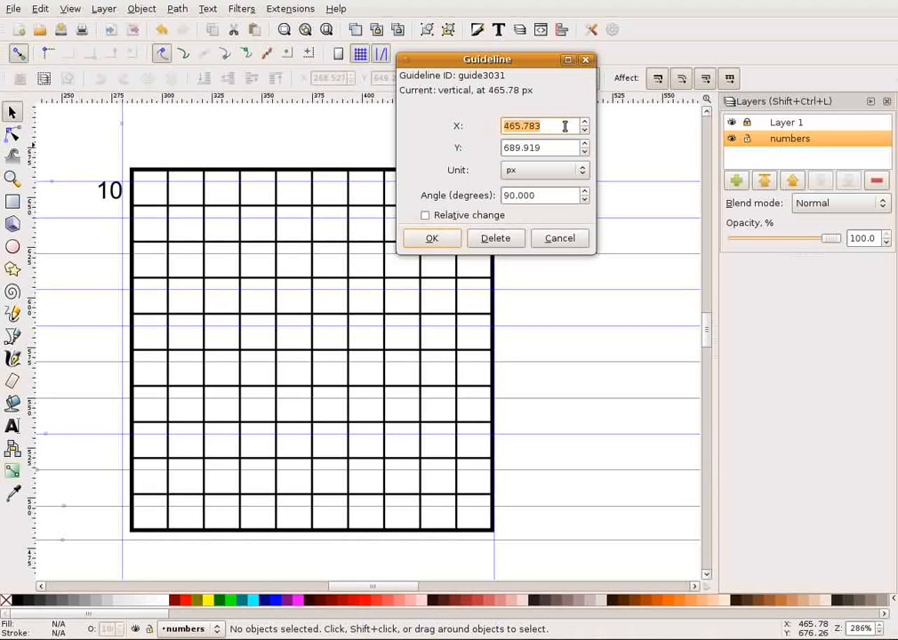
pyautogui.write('46')
pyautogui.press('BackSpace')
pyautogui.press('BackSpace')
pyautogui.write('70')
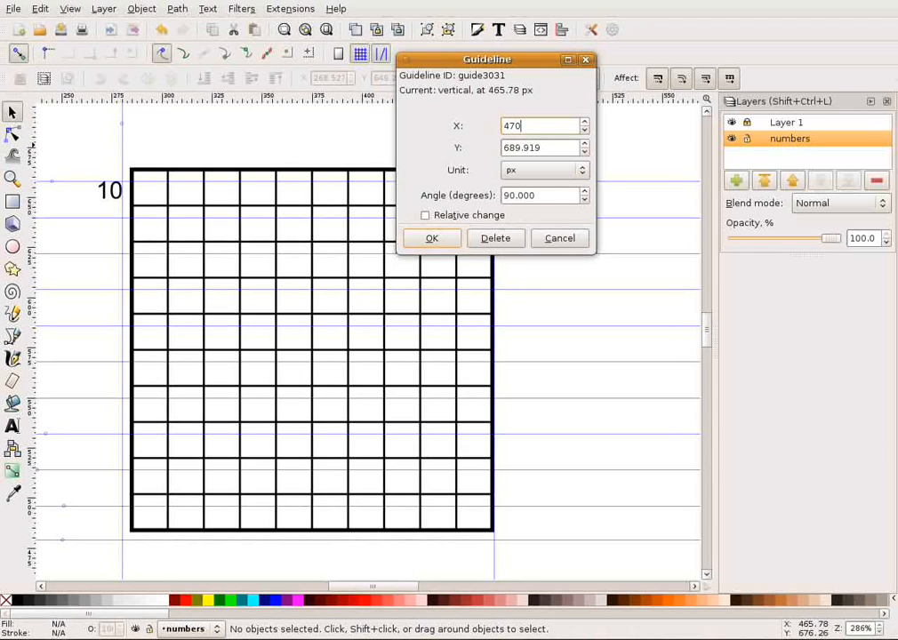
pyautogui.click(431, 238)
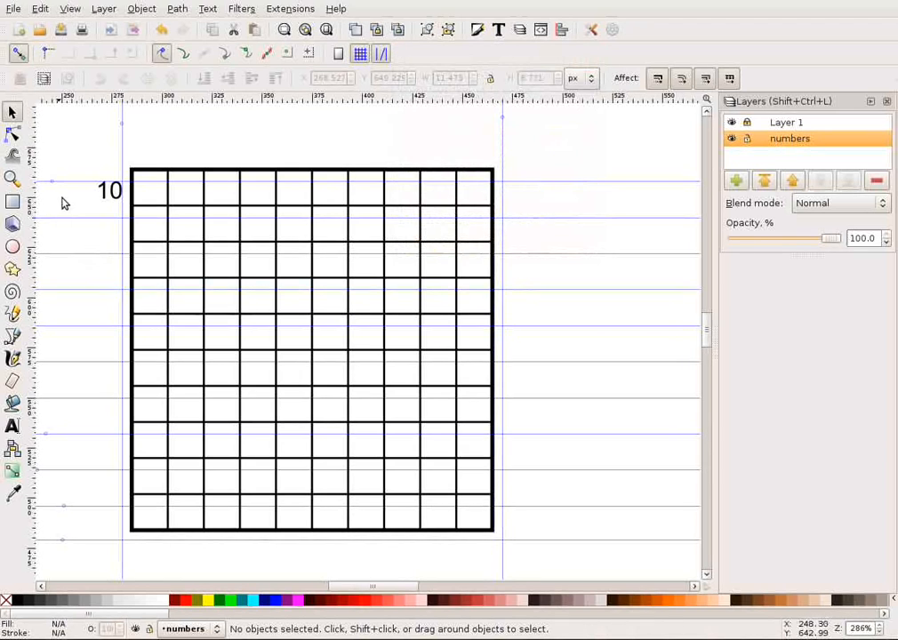
pyautogui.moveTo(387, 588)
pyautogui.mouseDown()
pyautogui.moveTo(365, 588)
pyautogui.moveTo(370, 595)
pyautogui.mouseUp()
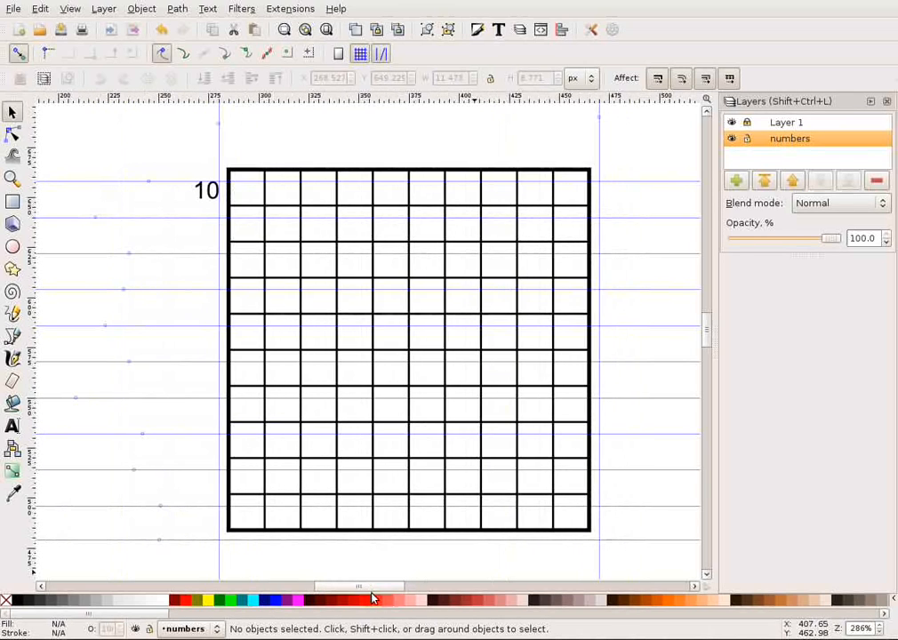